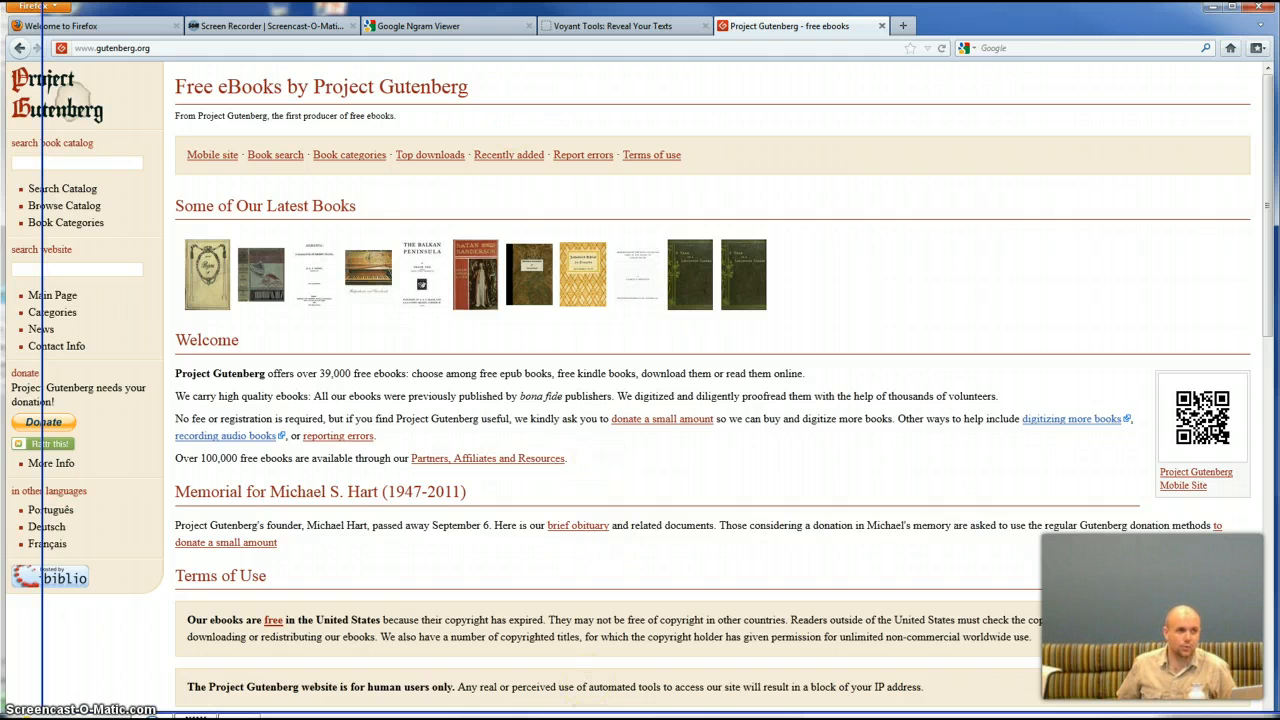
# Step: Switch to the Google Books Ngram Viewer and replace the existing phrases with romanticism, graphing its frequency
pyautogui.click(467, 28)
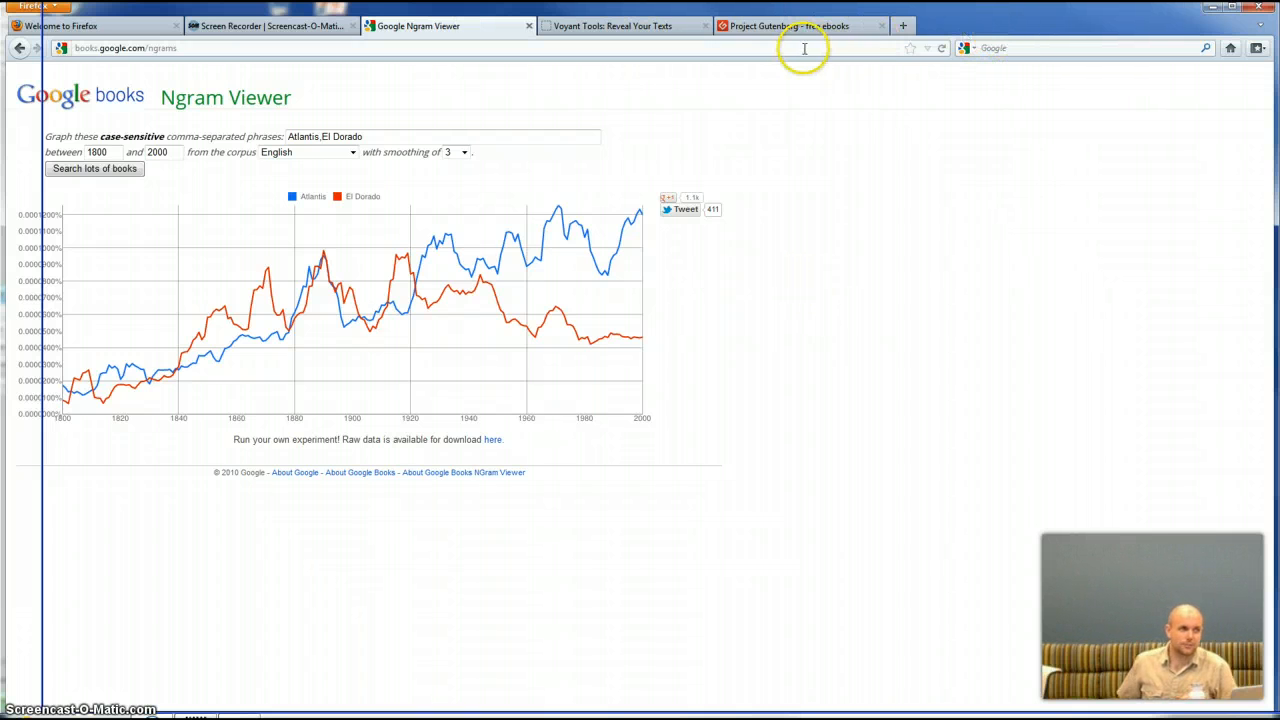
pyautogui.click(389, 134)
pyautogui.doubleClick(393, 131)
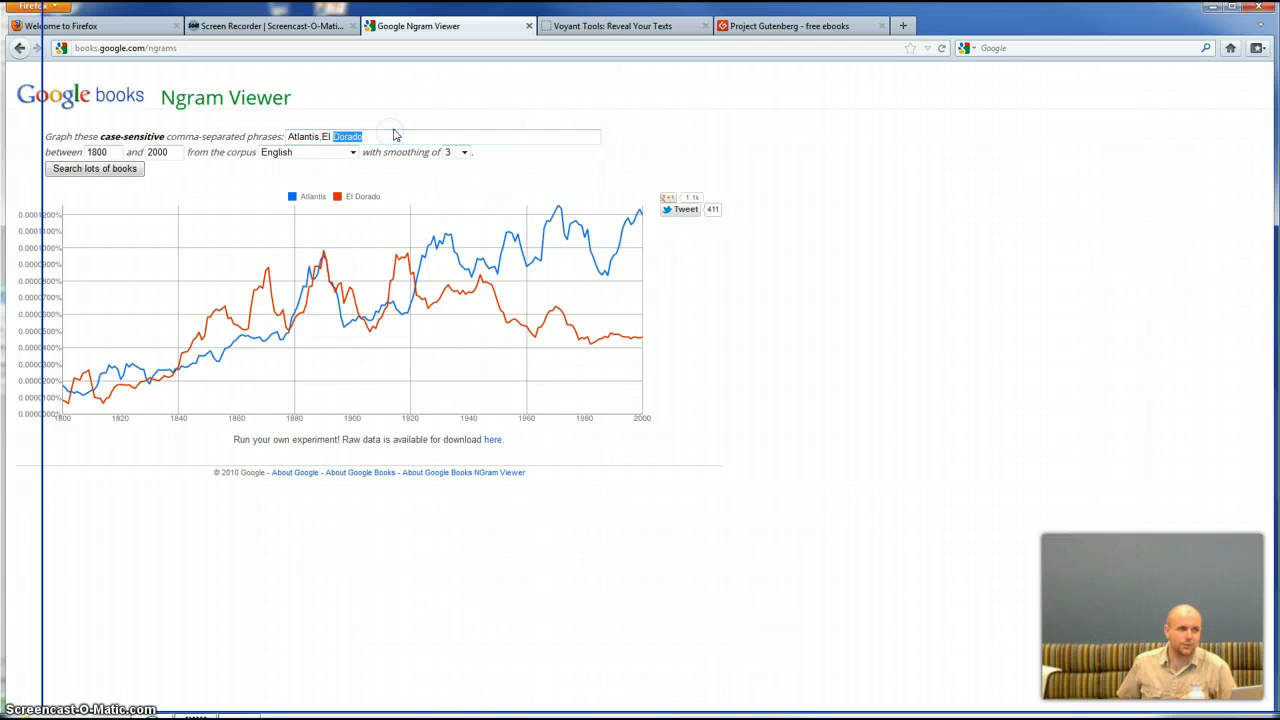
pyautogui.click(394, 131)
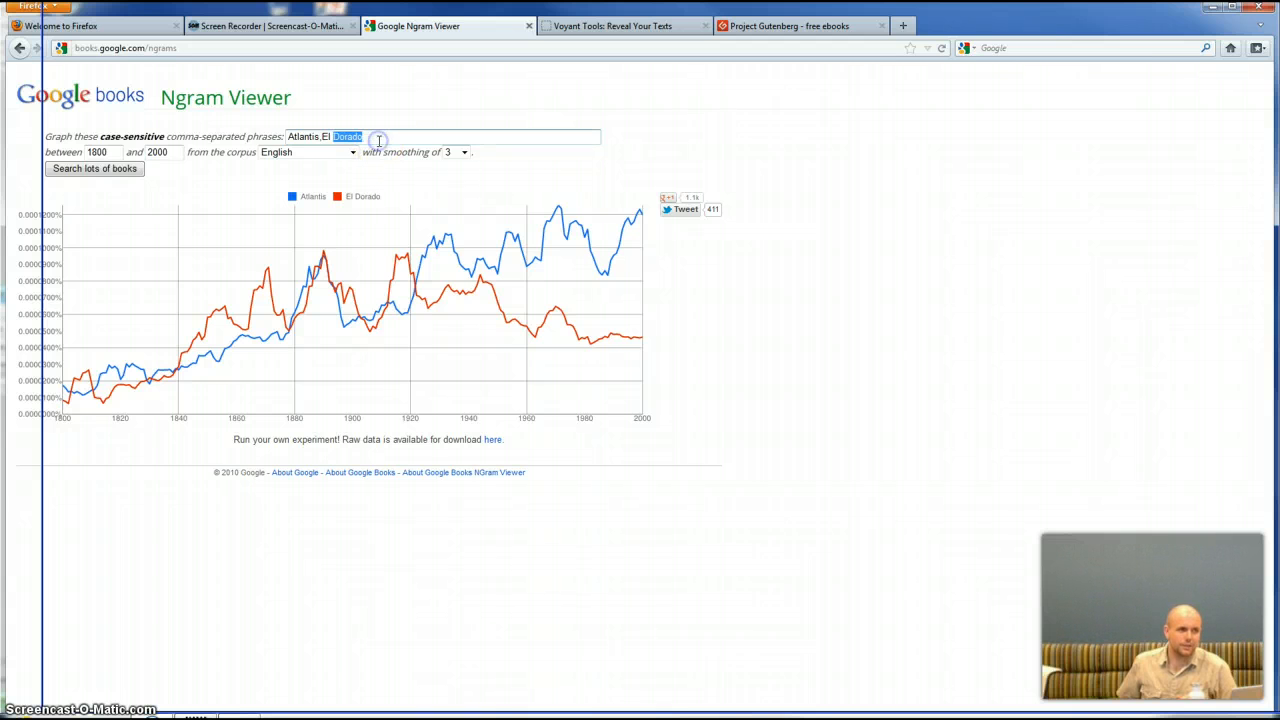
pyautogui.tripleClick(379, 132)
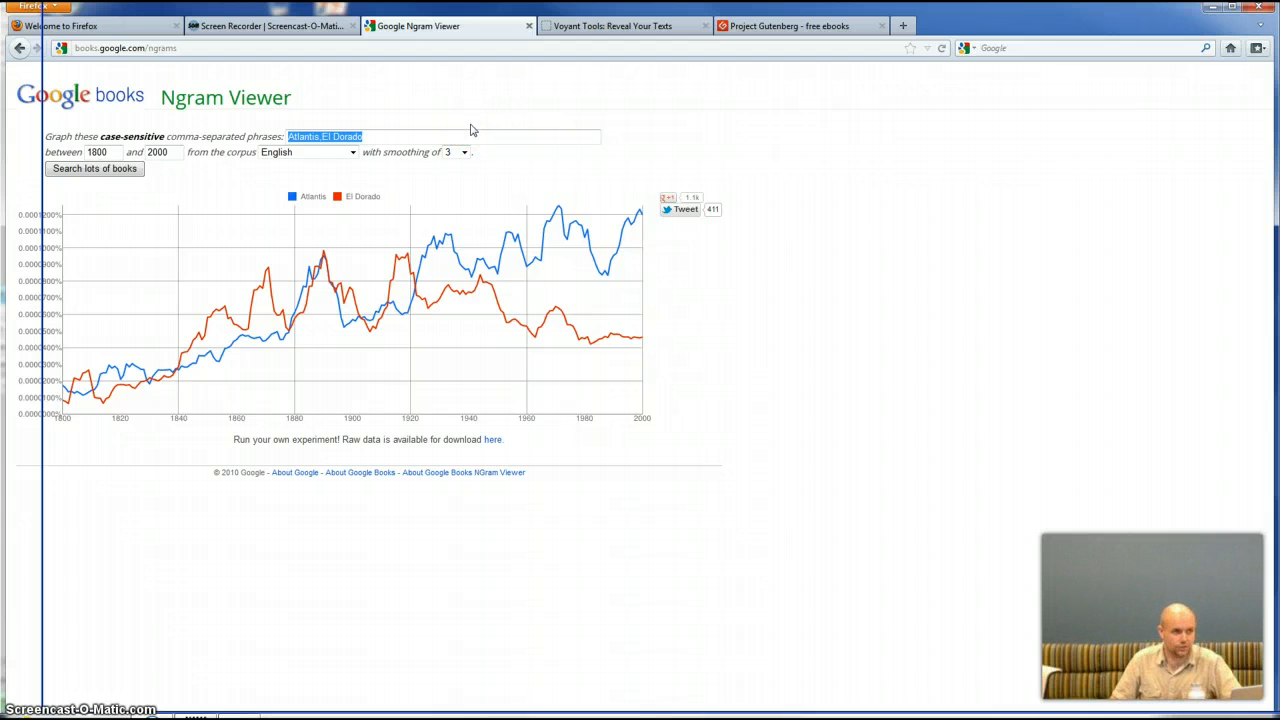
pyautogui.write('romanticism')
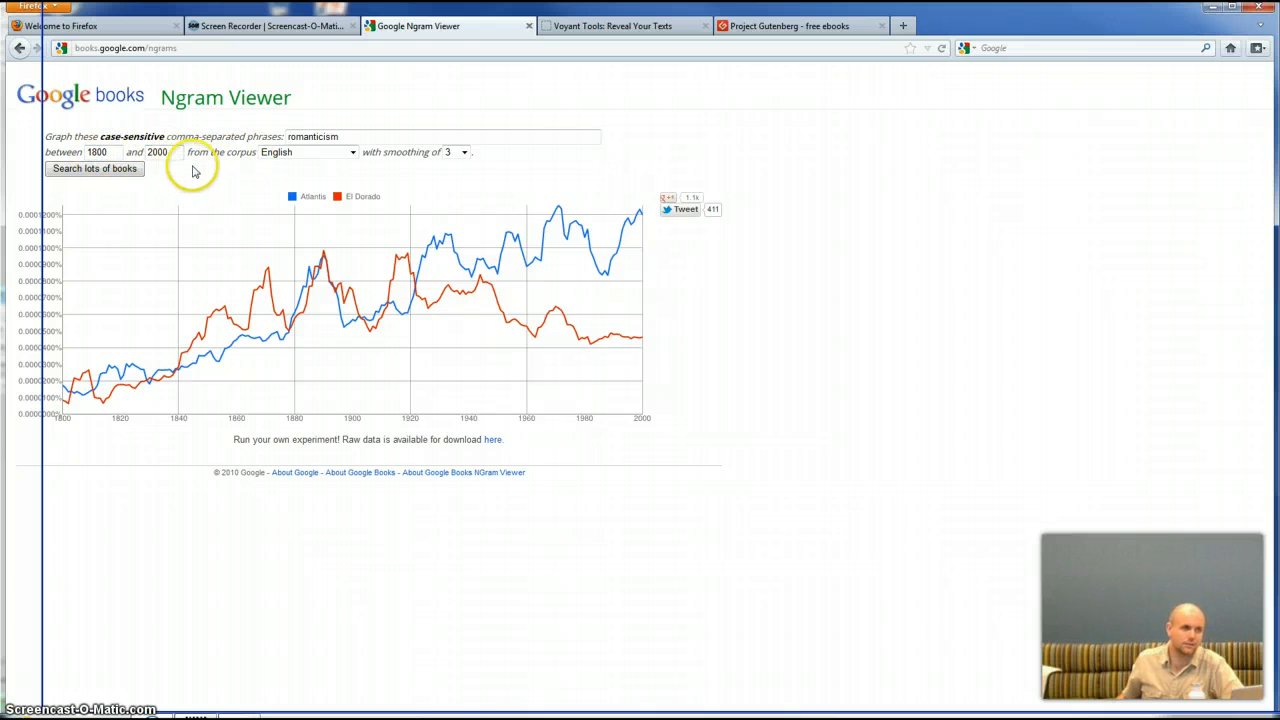
pyautogui.click(112, 170)
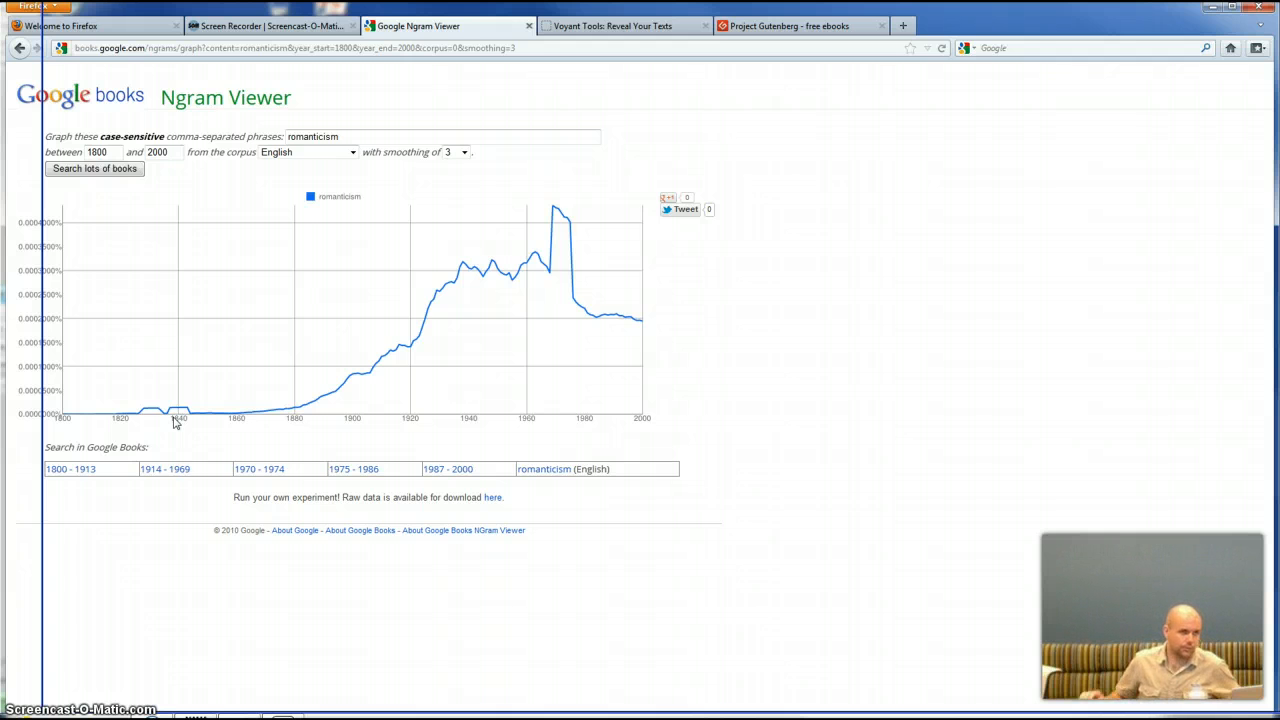
# Step: Switch to Voyant Tools and examine the text entry area and the export and options controls of Add Texts
pyautogui.click(617, 27)
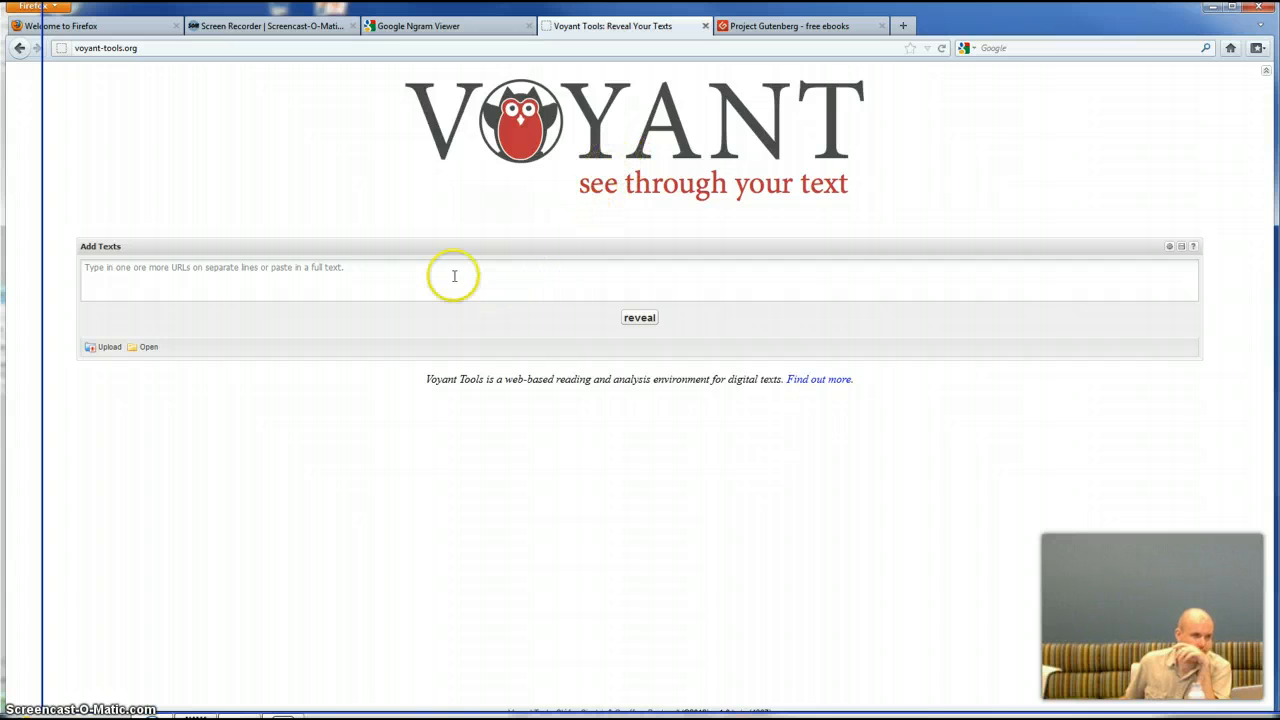
pyautogui.click(349, 277)
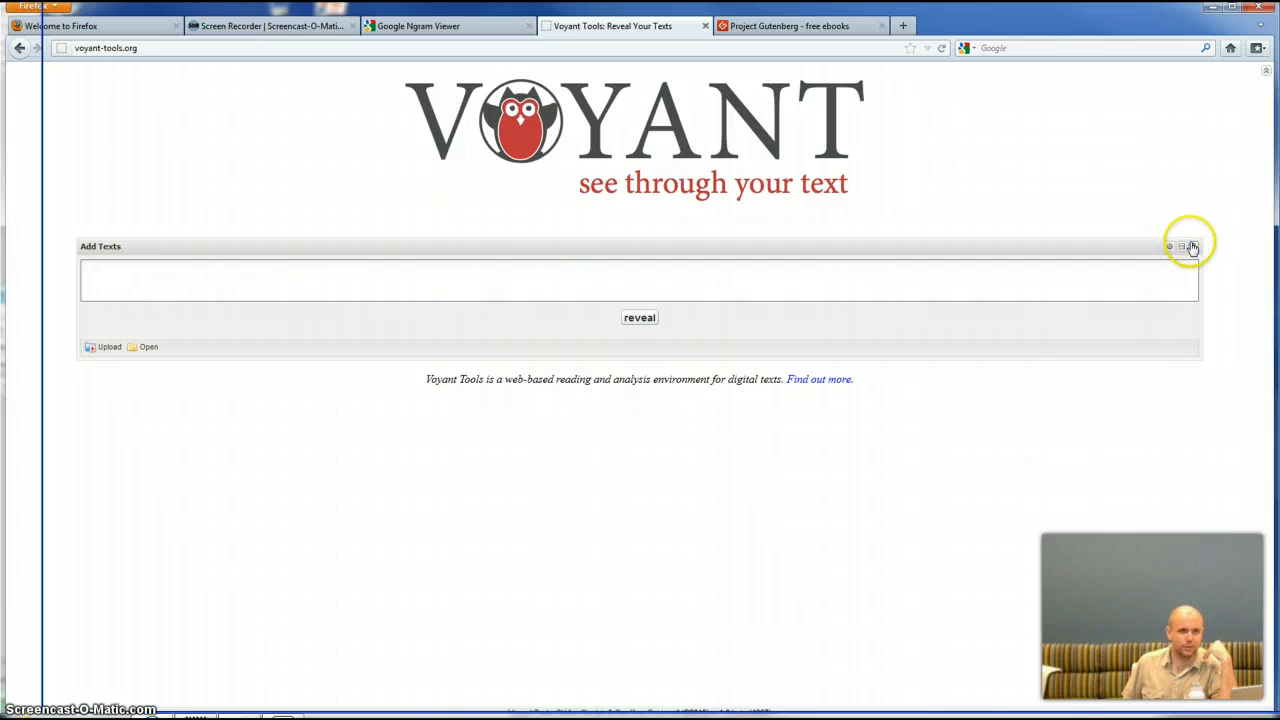
pyautogui.moveTo(1194, 251)
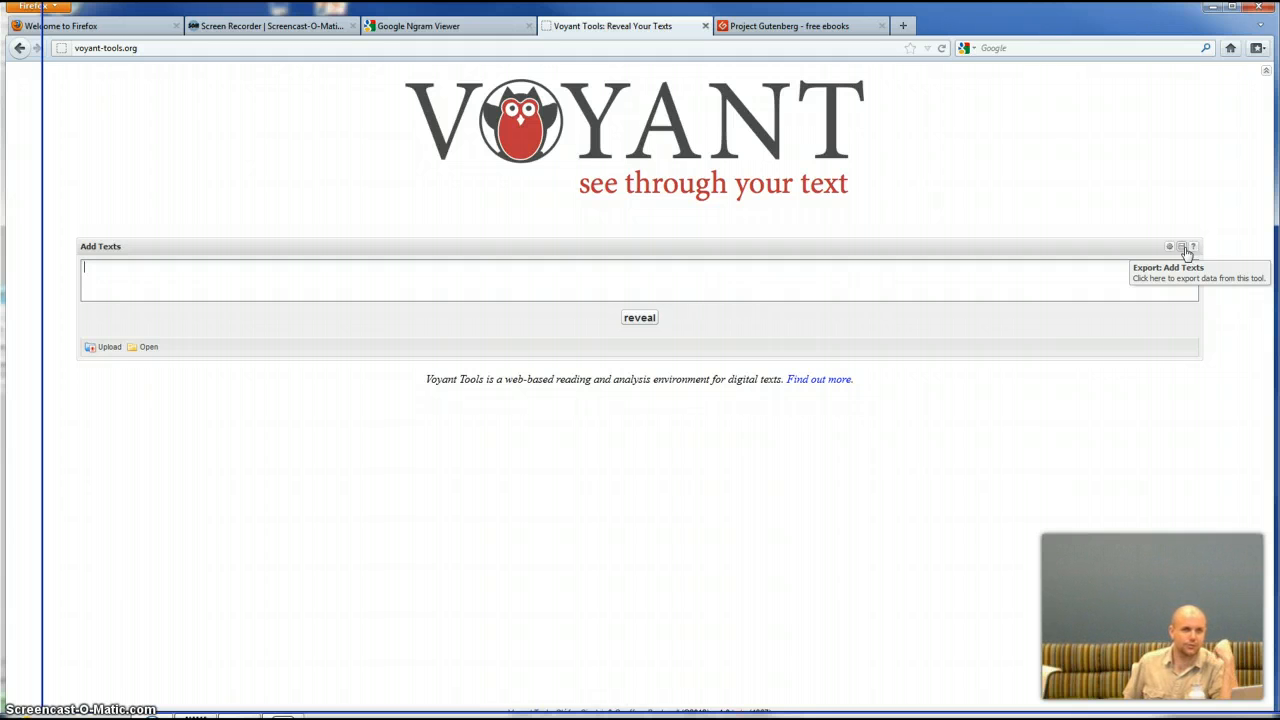
pyautogui.click(1172, 257)
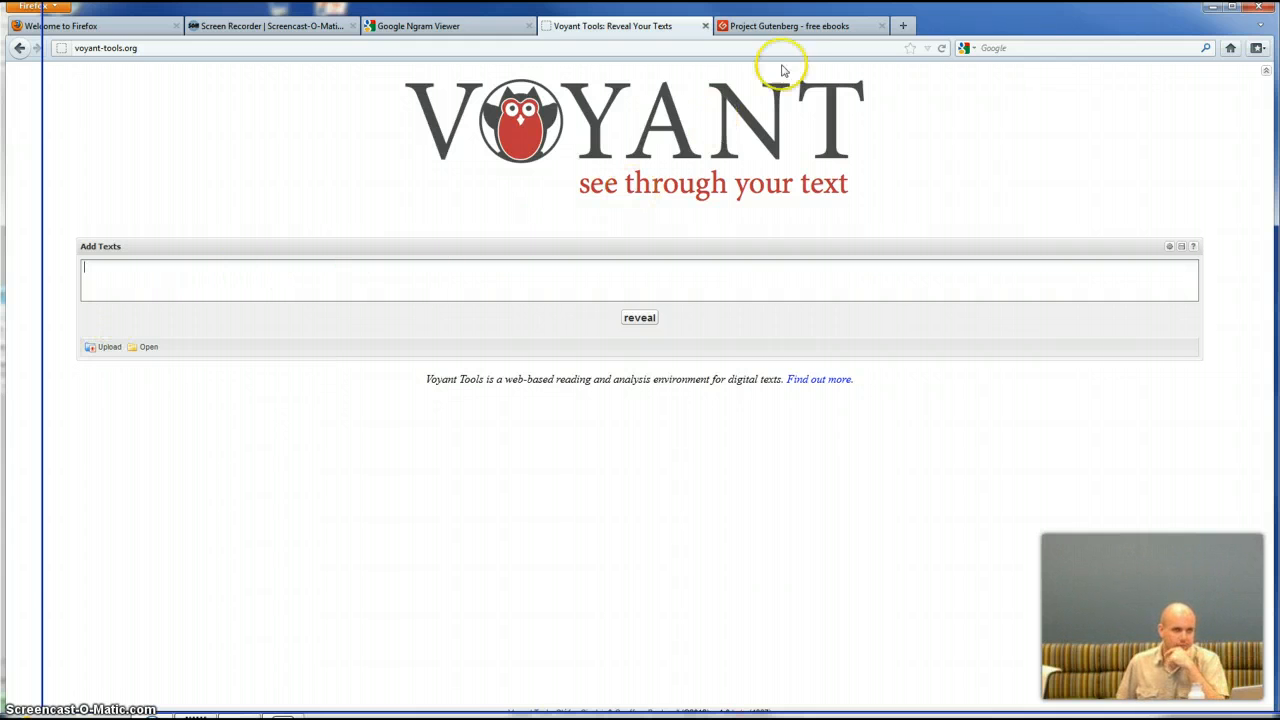
# Step: Switch to Project Gutenberg, search the book catalog for Dracula and open the HTML version of Bram Stoker's Dracula
pyautogui.click(799, 28)
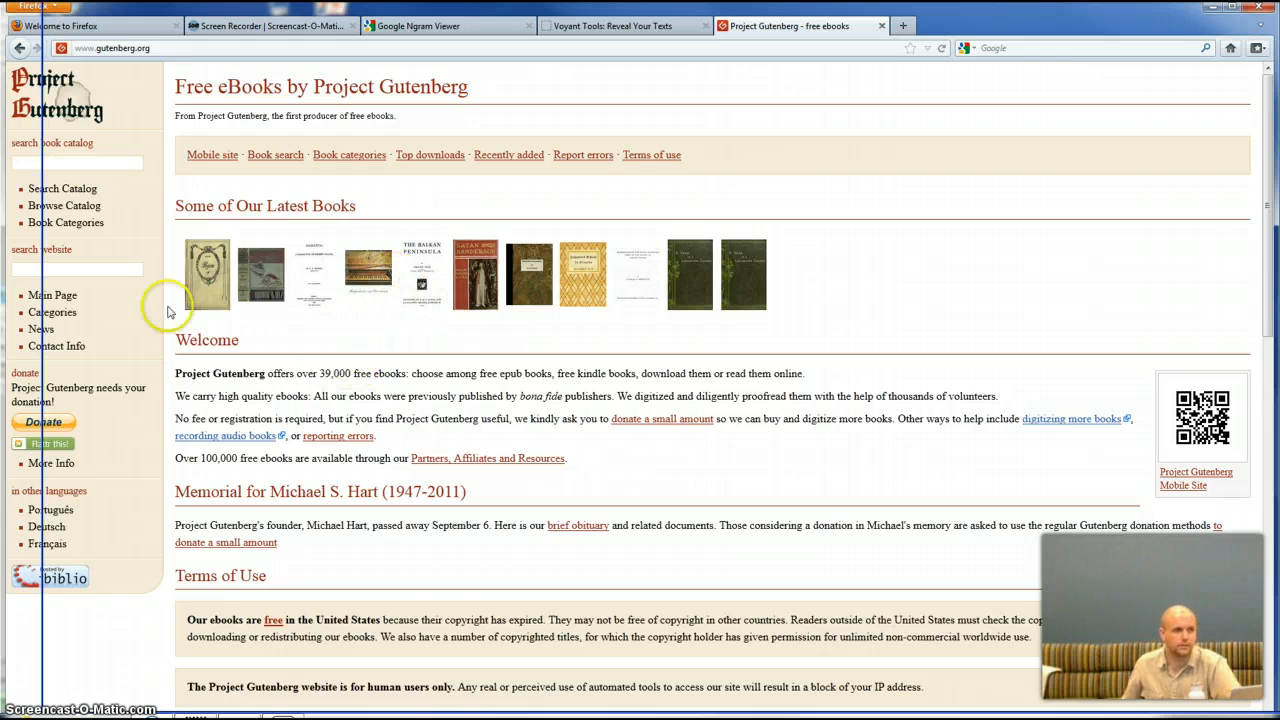
pyautogui.click(67, 166)
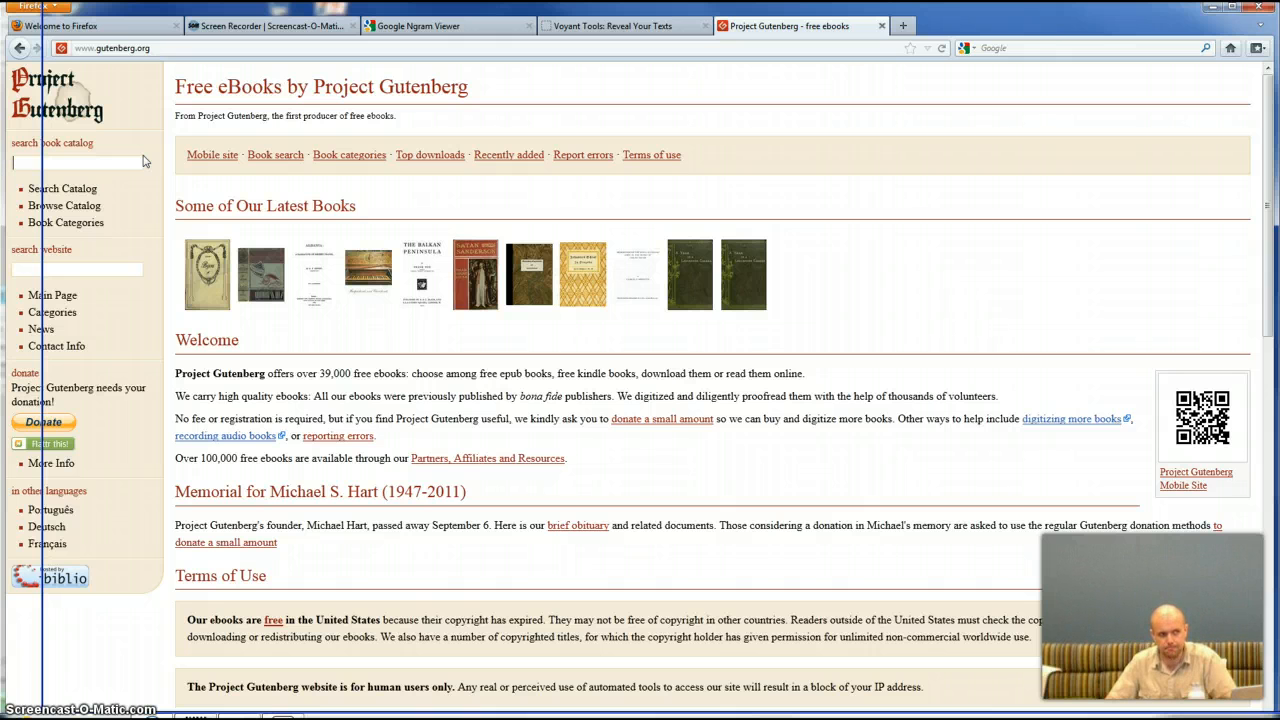
pyautogui.write('Dracula')
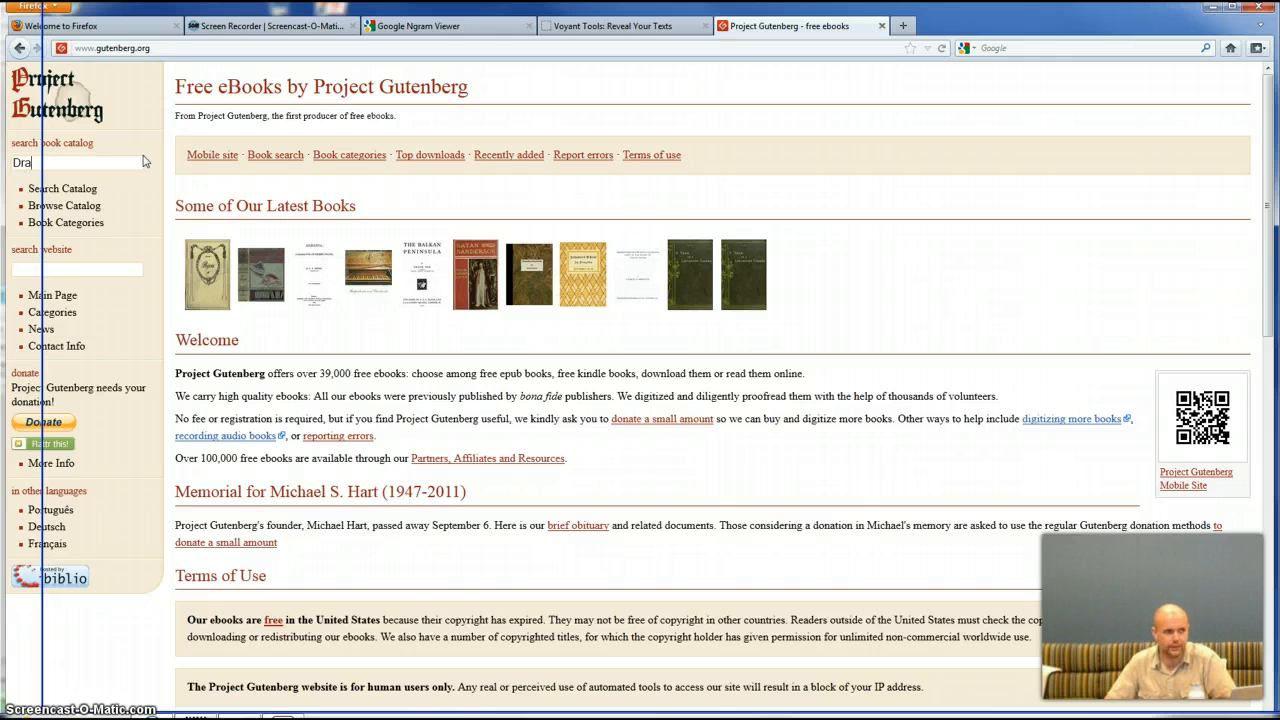
pyautogui.press('Return')
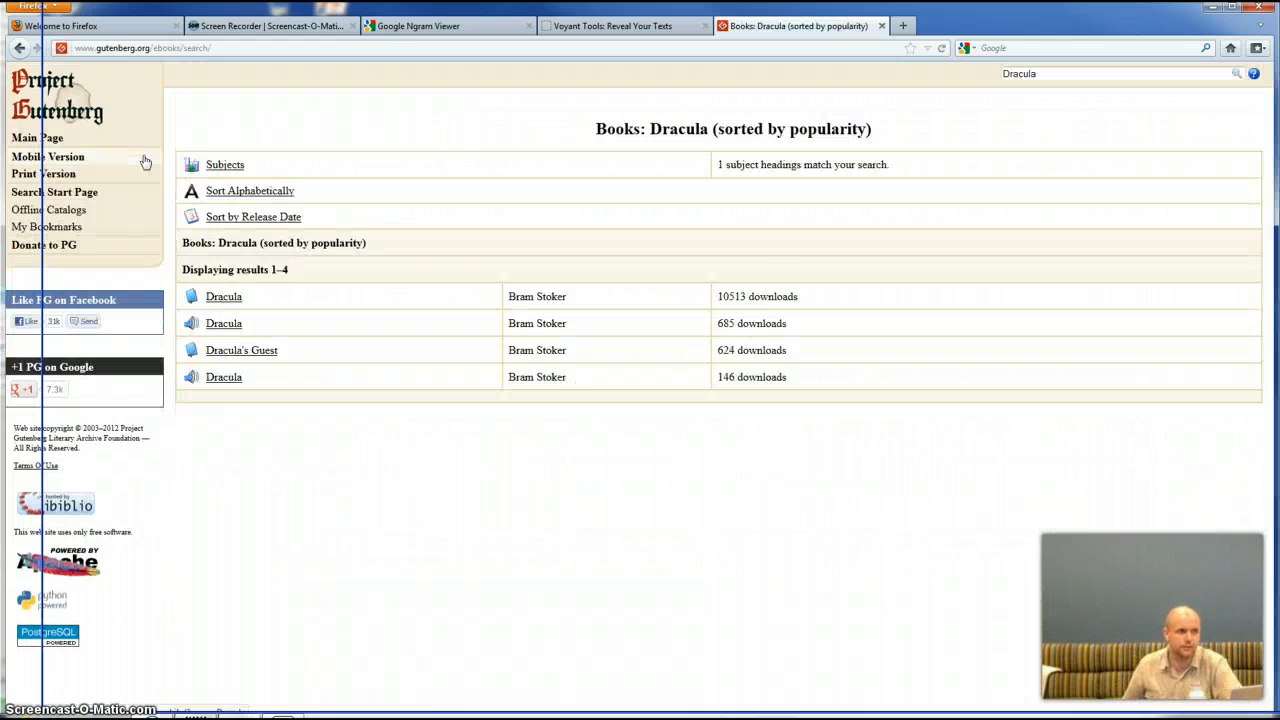
pyautogui.click(213, 297)
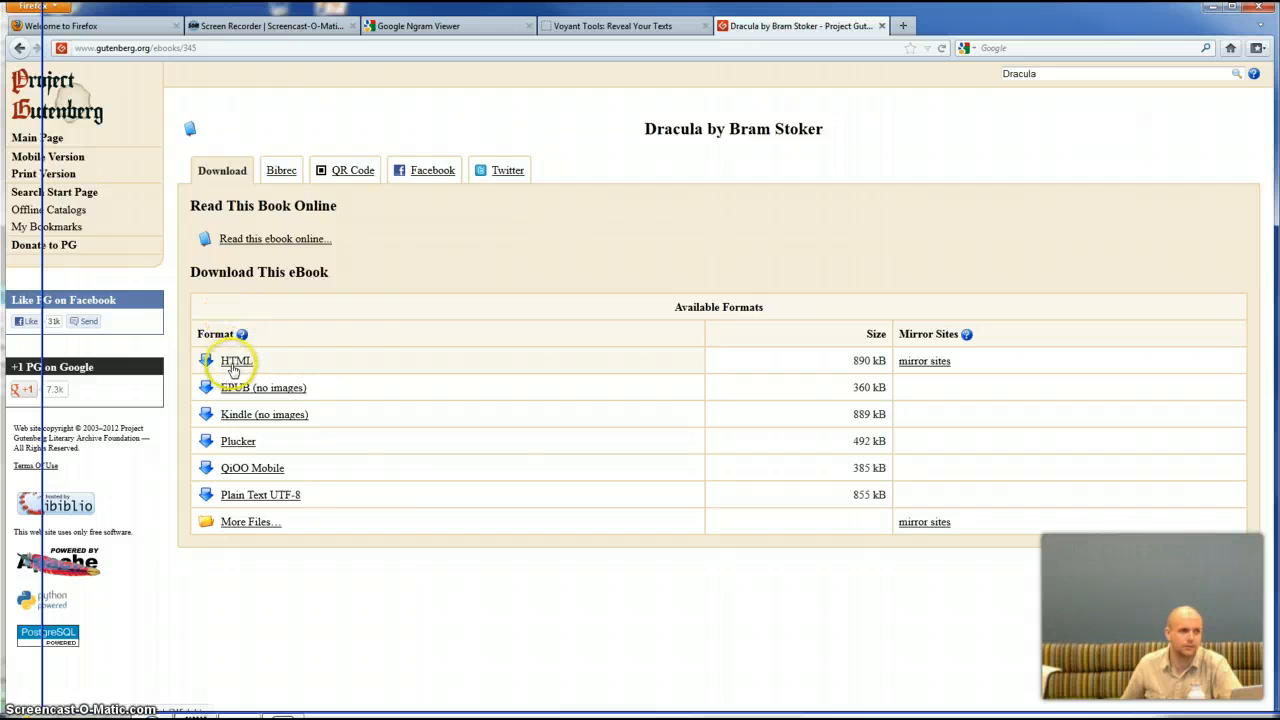
pyautogui.click(230, 362)
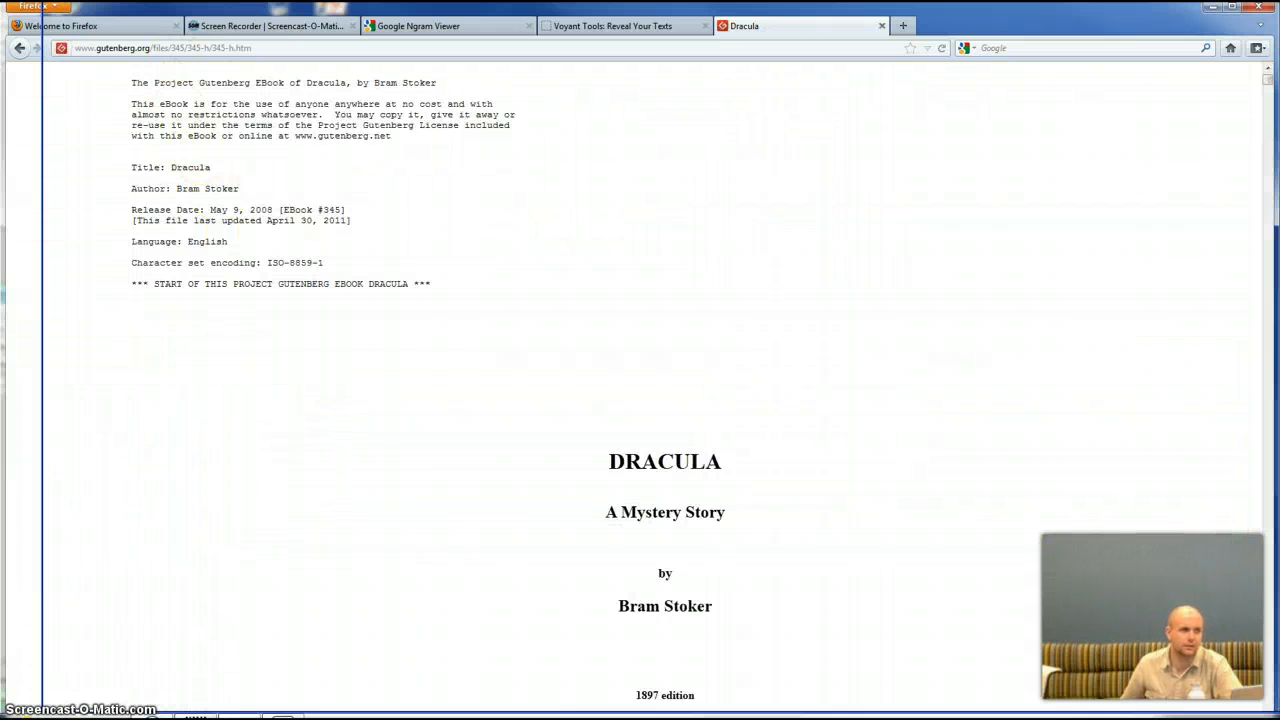
# Step: Copy the Dracula page's web address into the Add Texts area of Voyant Tools and reveal the text analysis
pyautogui.click(175, 48)
pyautogui.hotkey('ctrl', 'c')
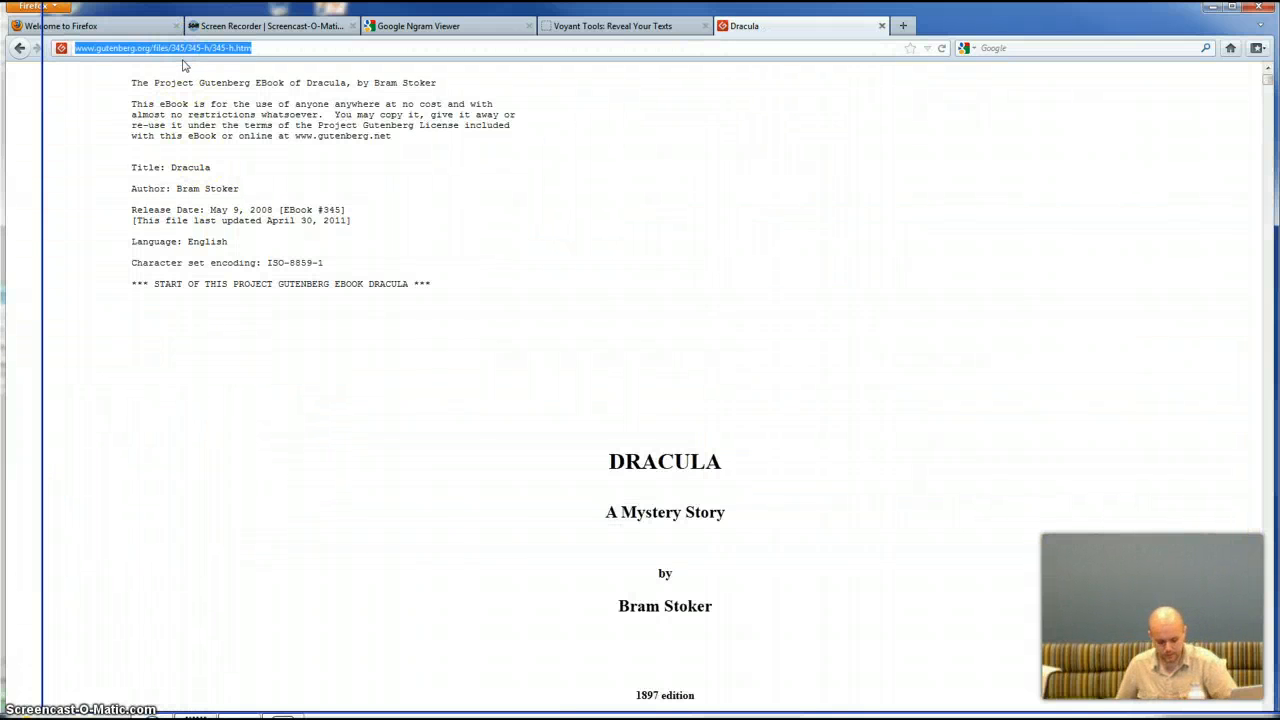
pyautogui.press('alt')
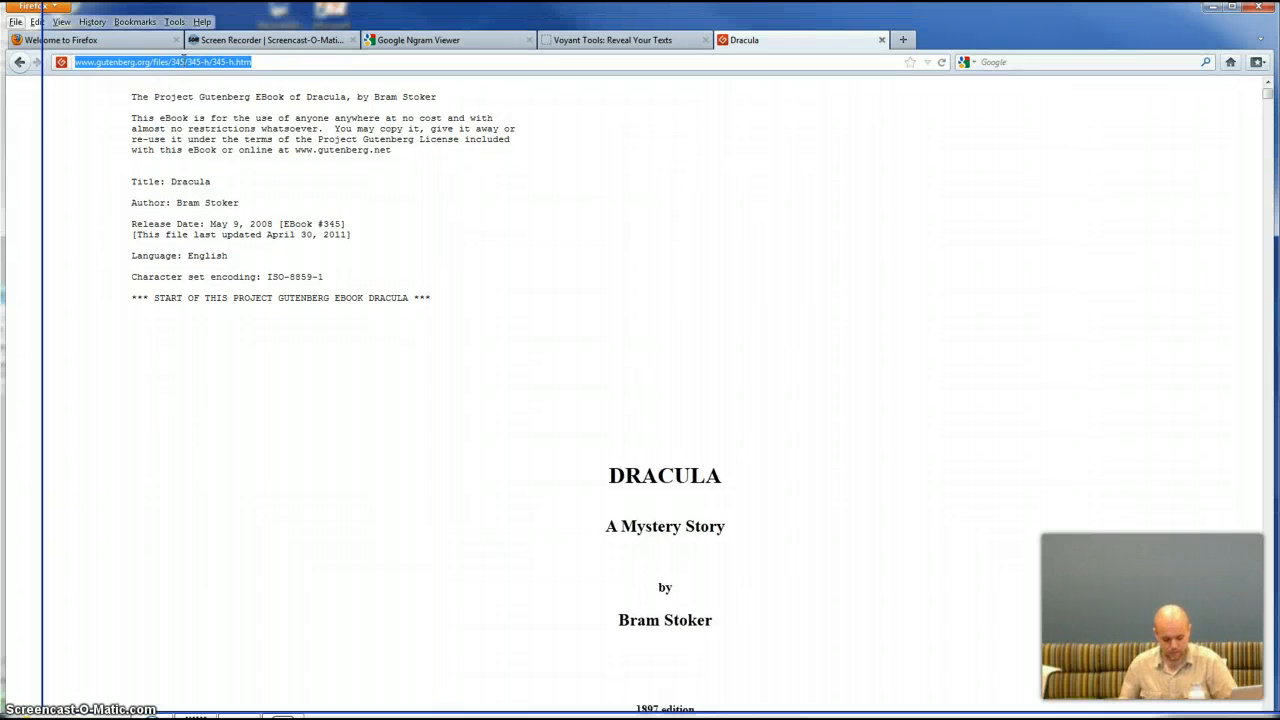
pyautogui.press('alt')
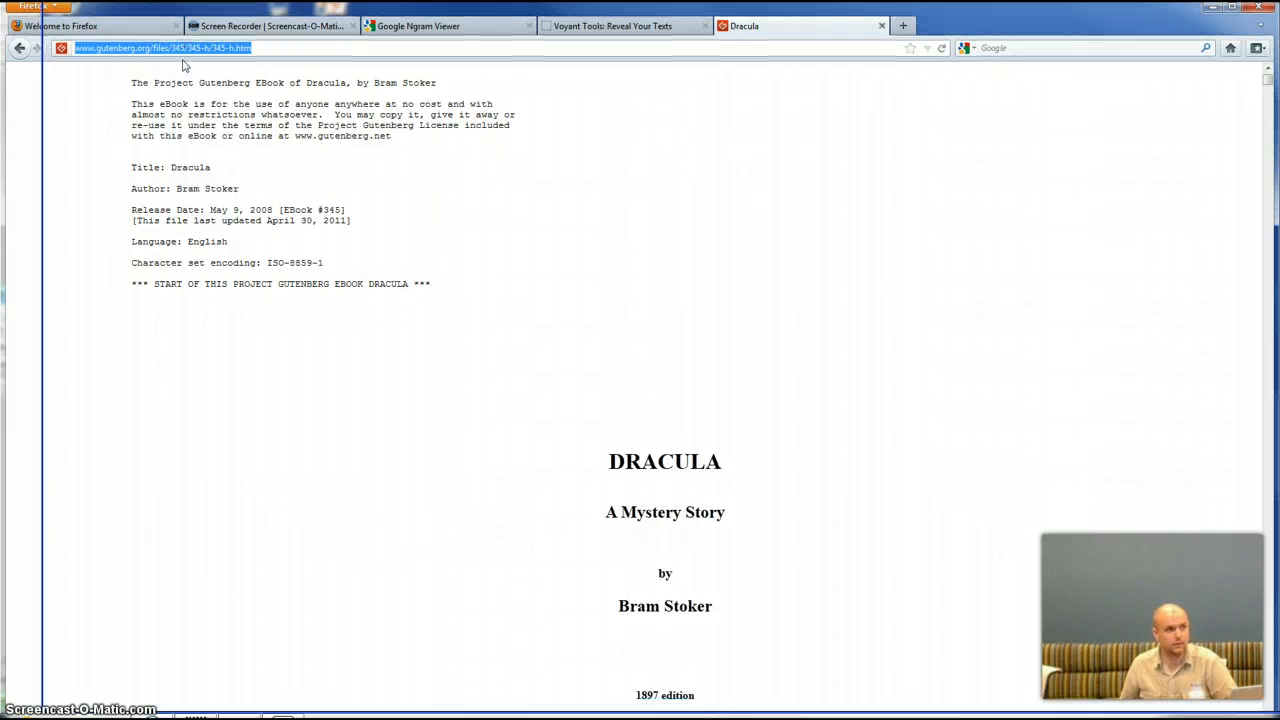
pyautogui.click(605, 30)
pyautogui.click(536, 280)
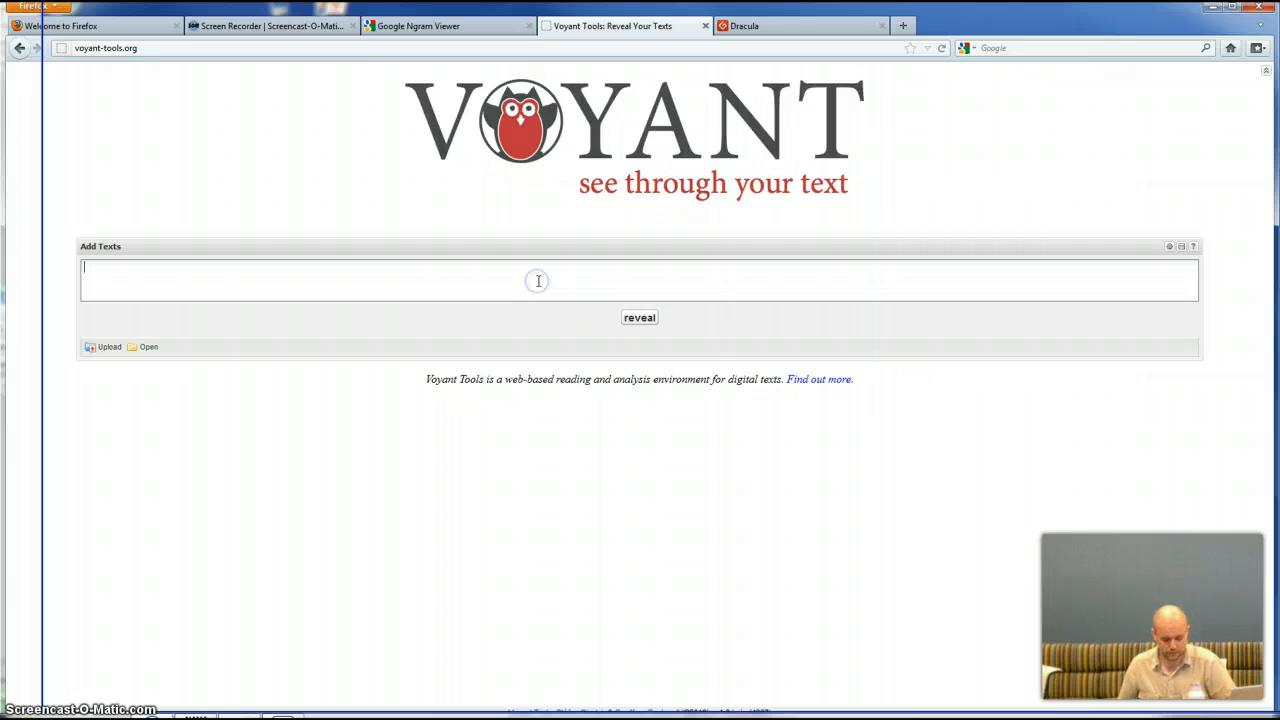
pyautogui.hotkey('ctrl', 'v')
pyautogui.click(633, 320)
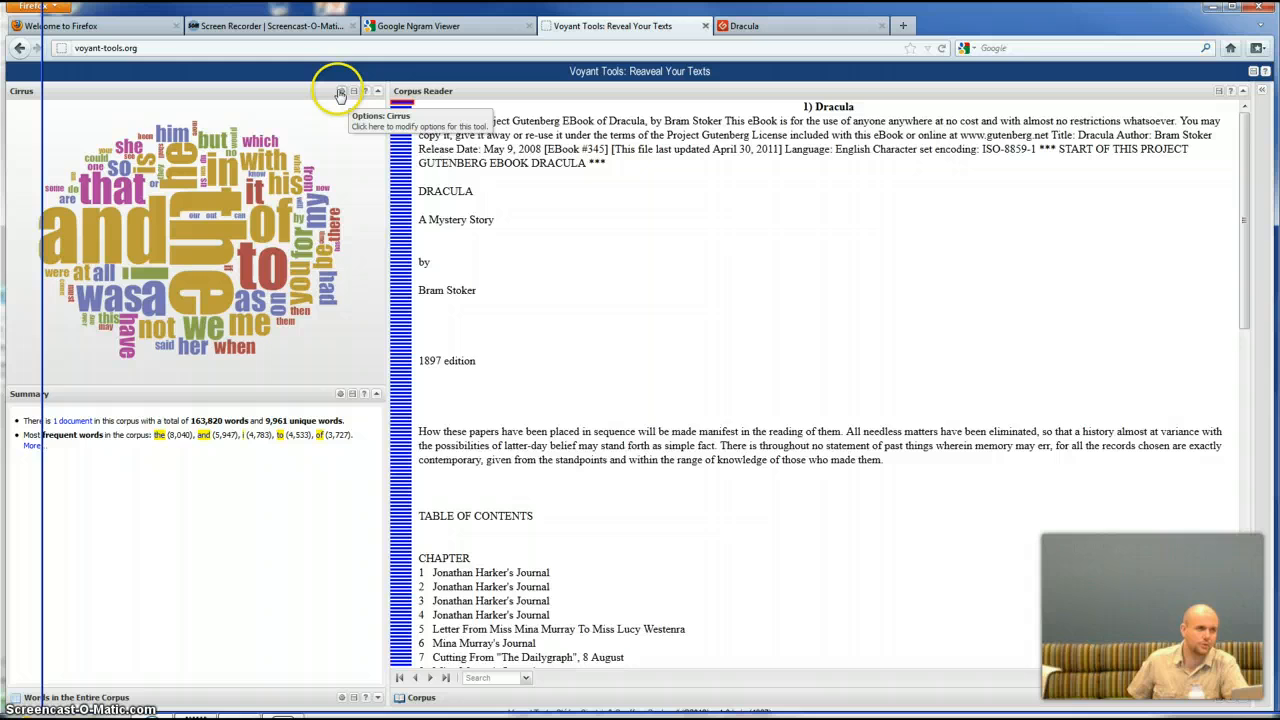
# Step: Set the stop words list of the Cirrus word cloud to "the" and apply the stop words globally
pyautogui.click(340, 93)
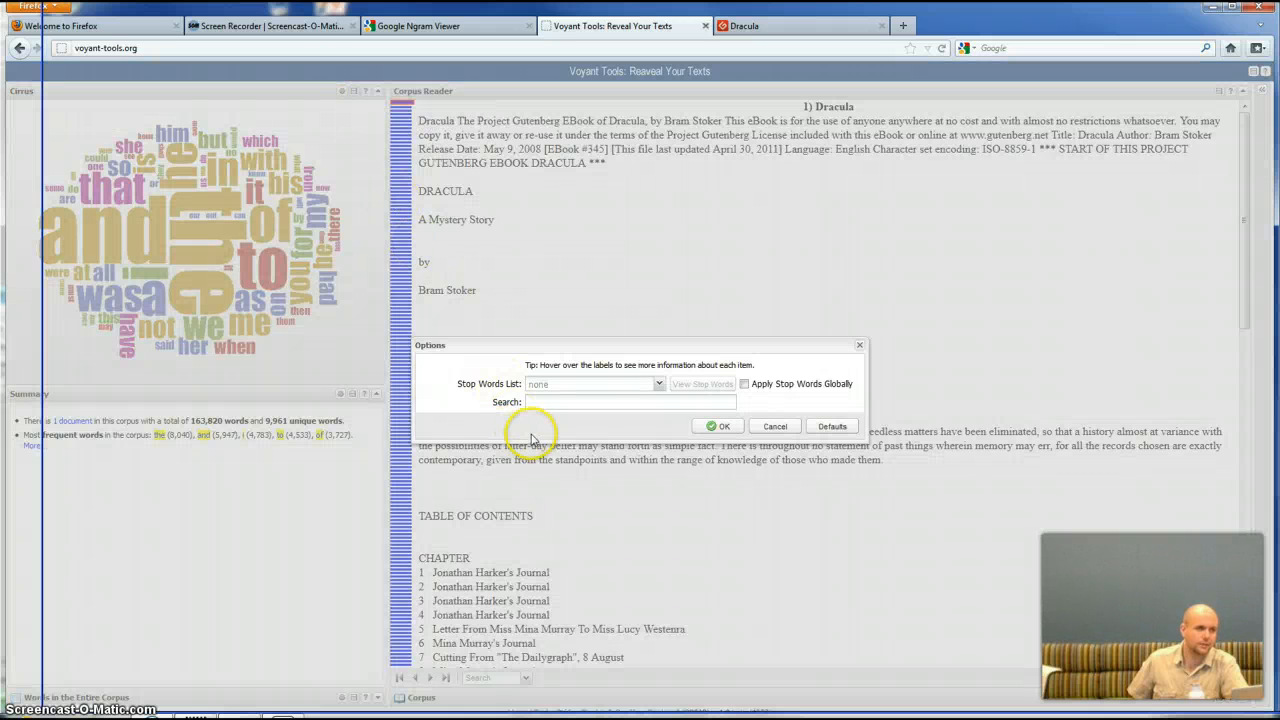
pyautogui.click(530, 401)
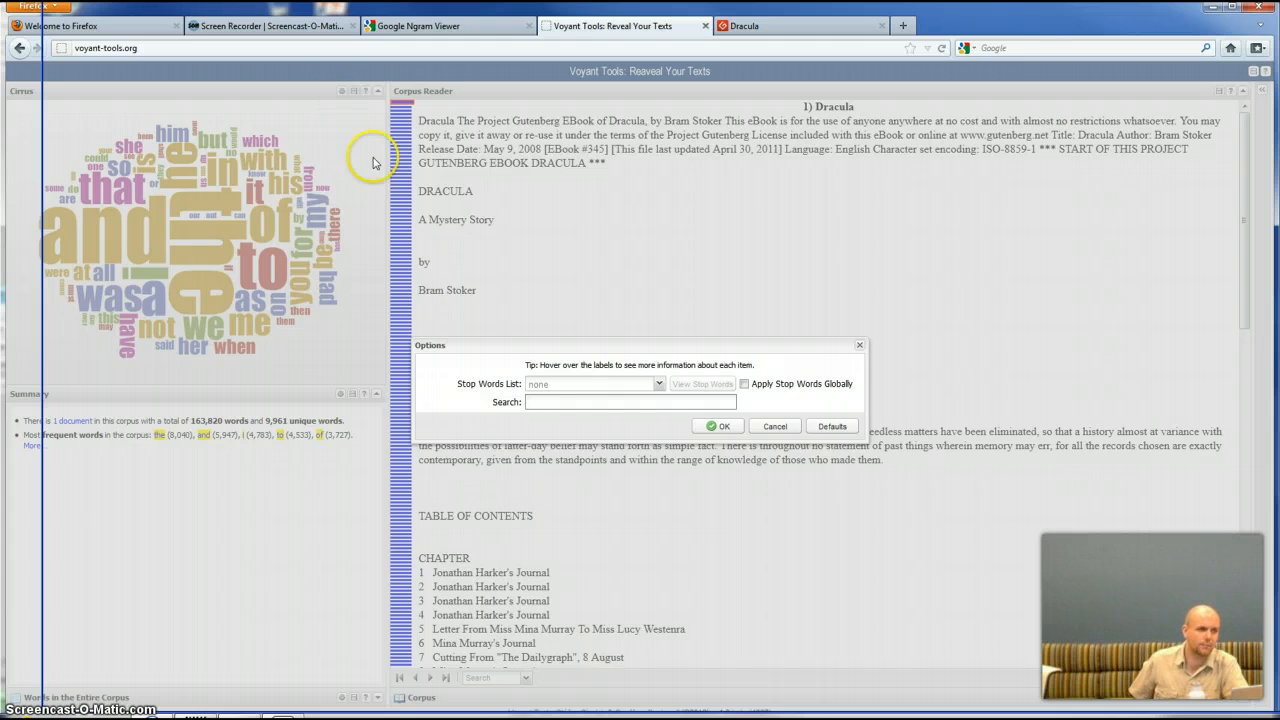
pyautogui.click(594, 386)
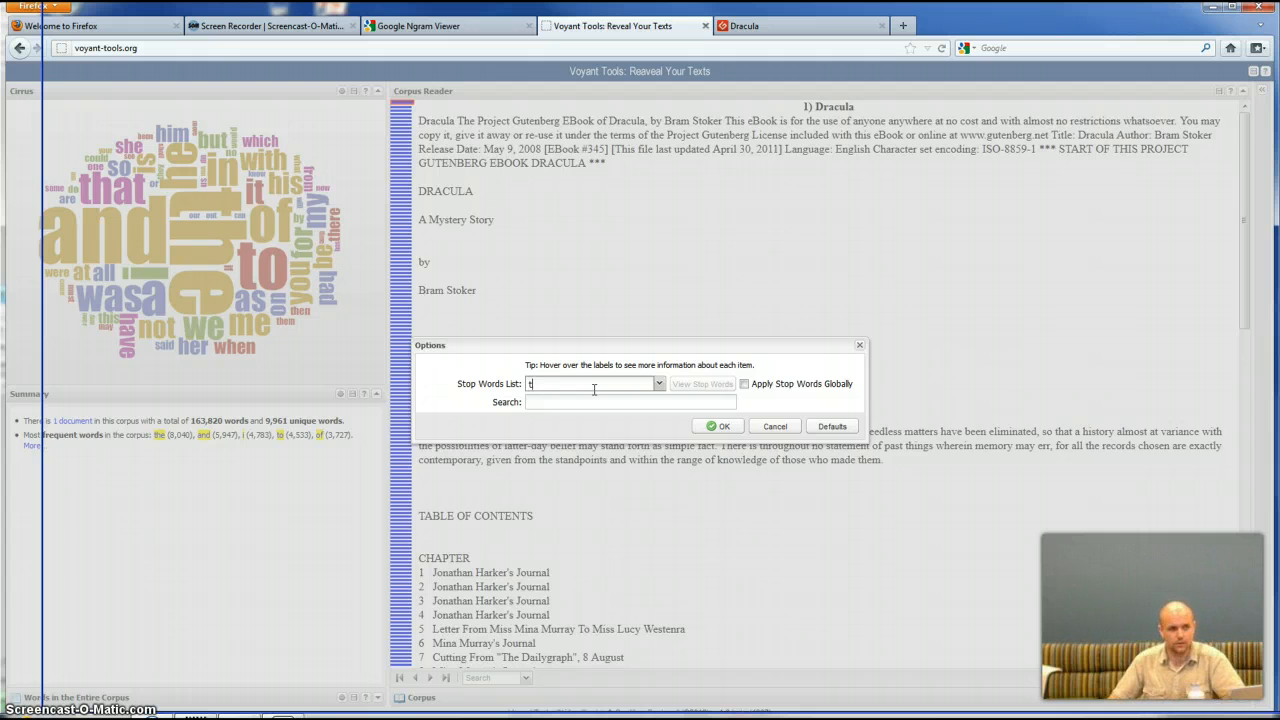
pyautogui.write('the')
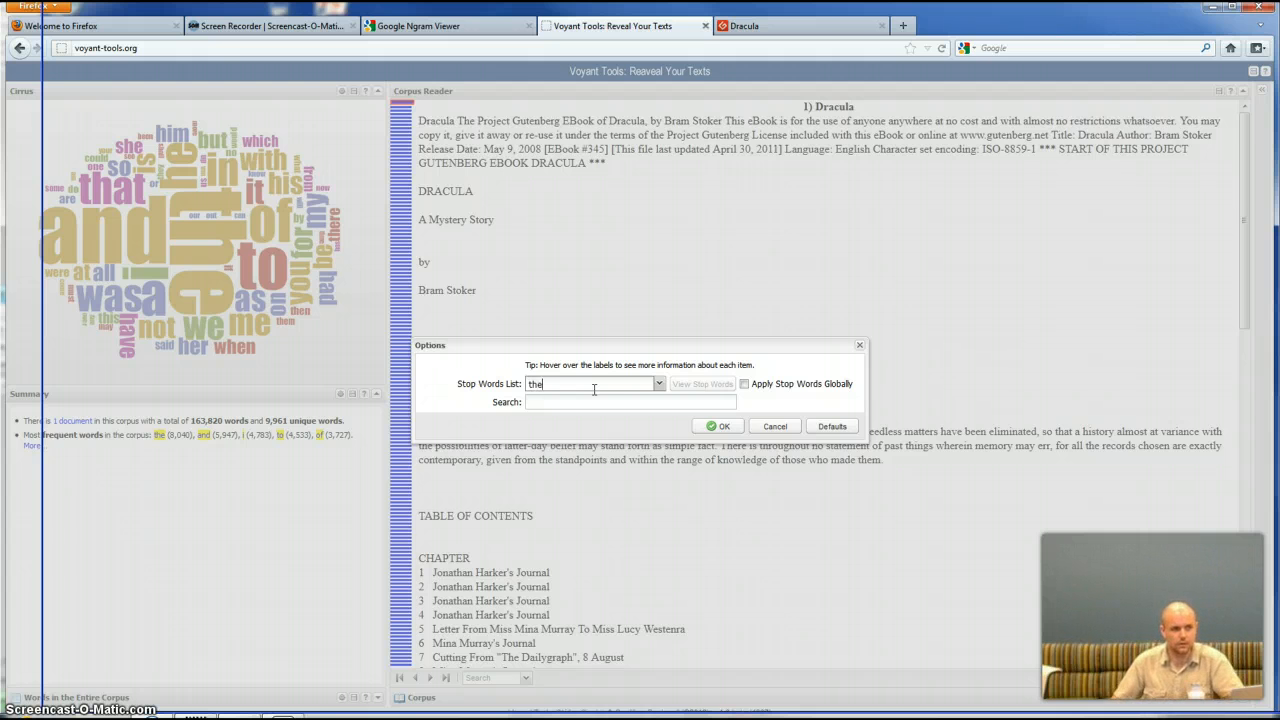
pyautogui.click(744, 385)
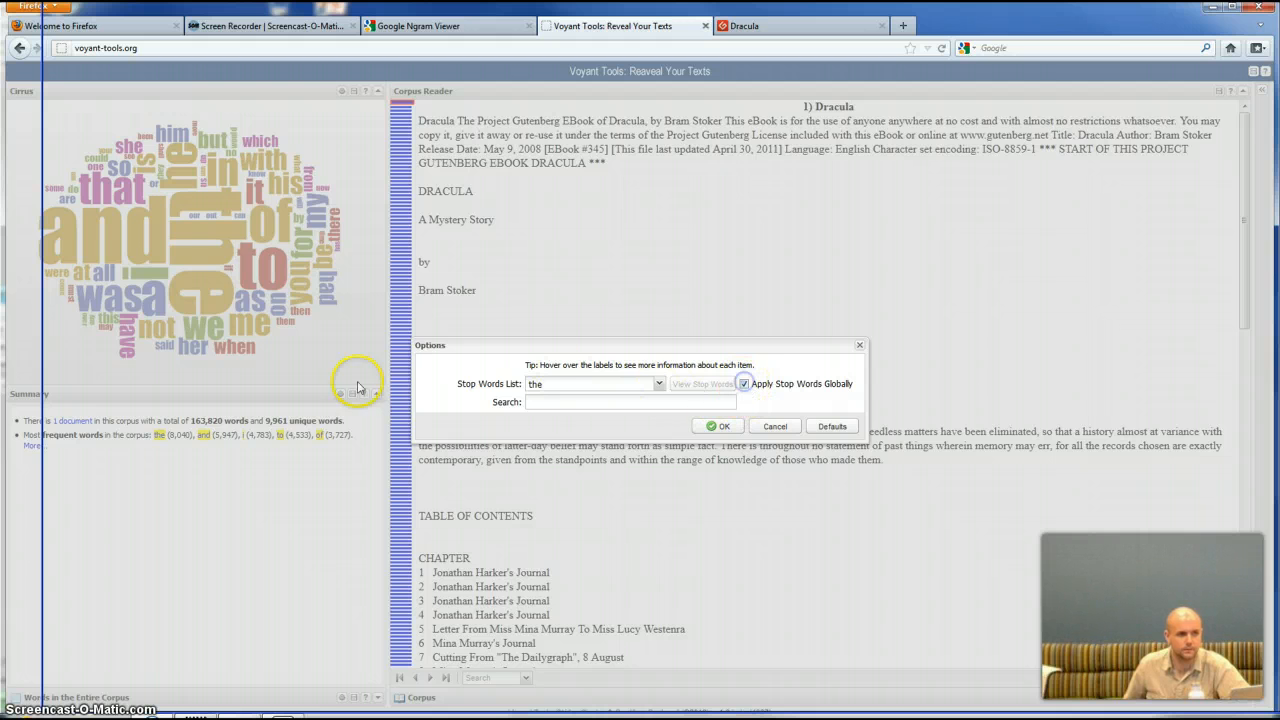
pyautogui.doubleClick(540, 384)
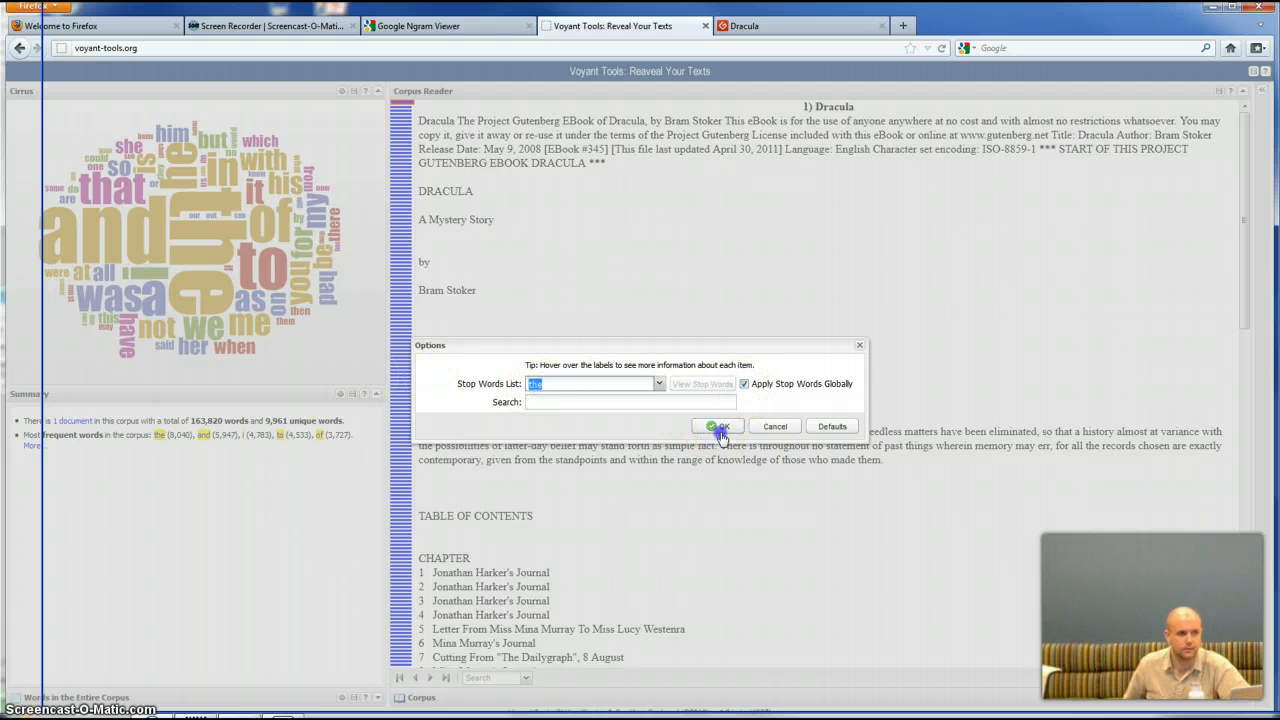
pyautogui.click(716, 427)
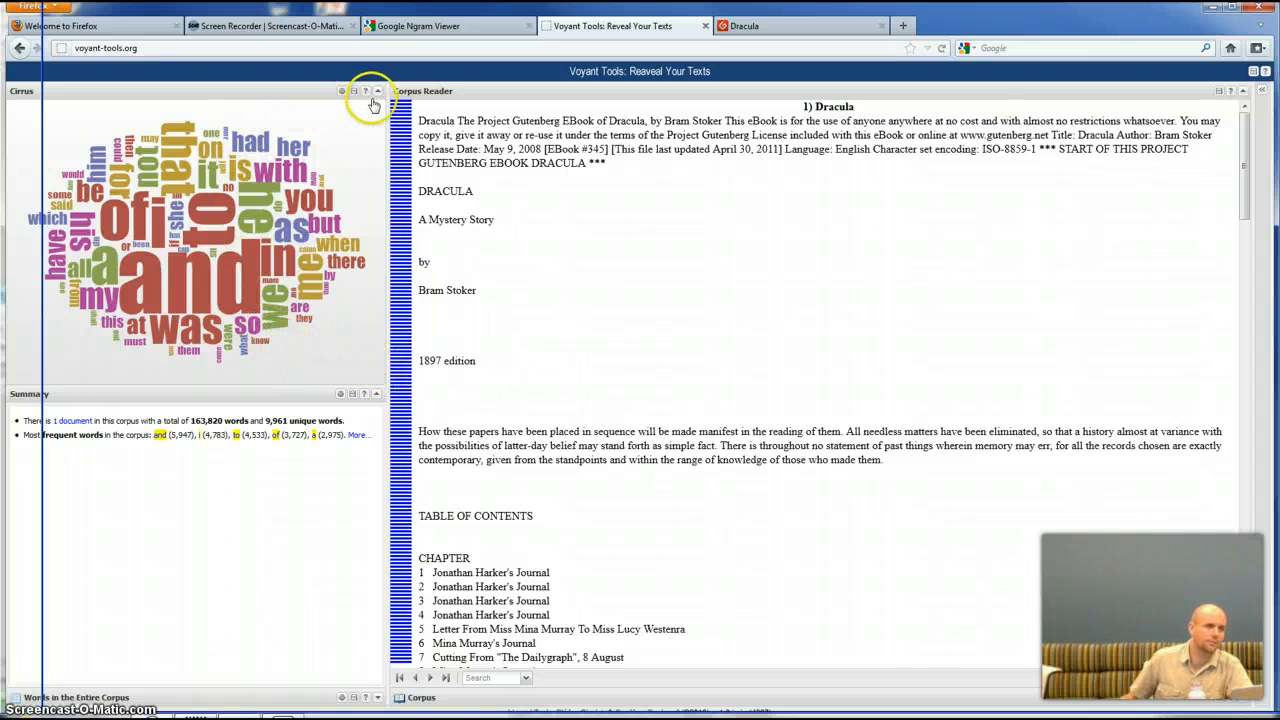
pyautogui.click(341, 91)
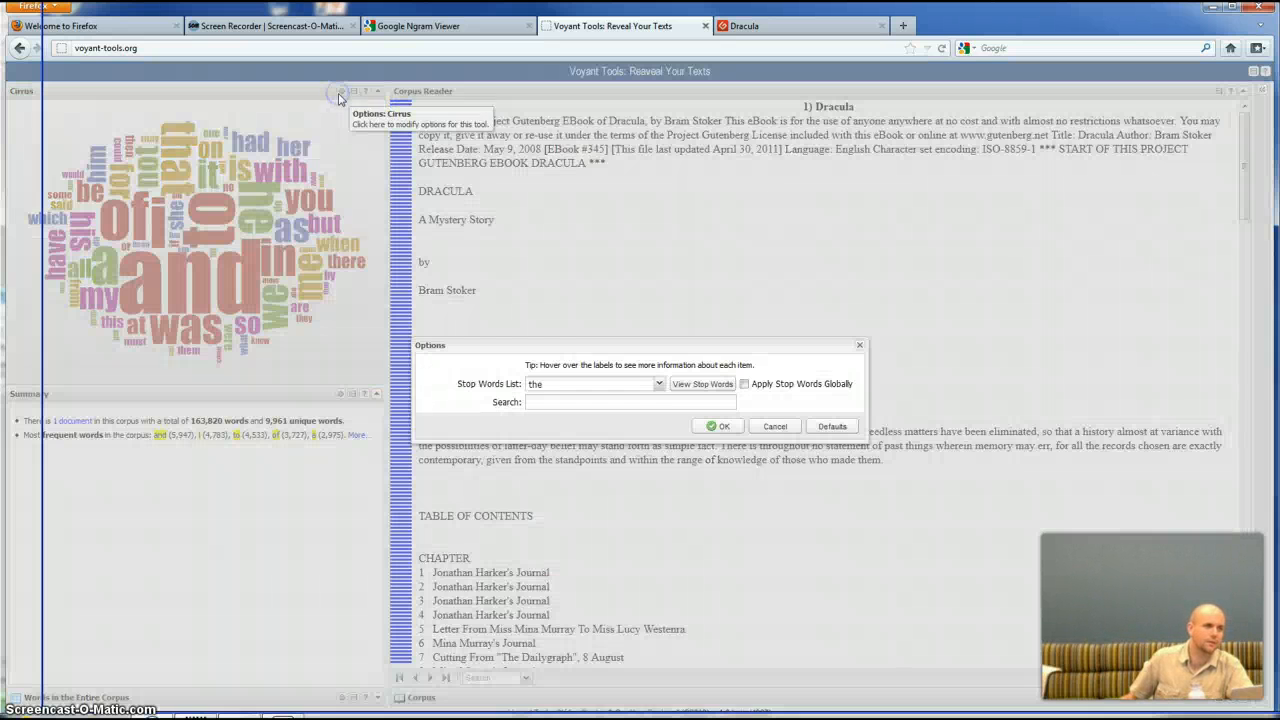
pyautogui.click(660, 386)
pyautogui.click(632, 383)
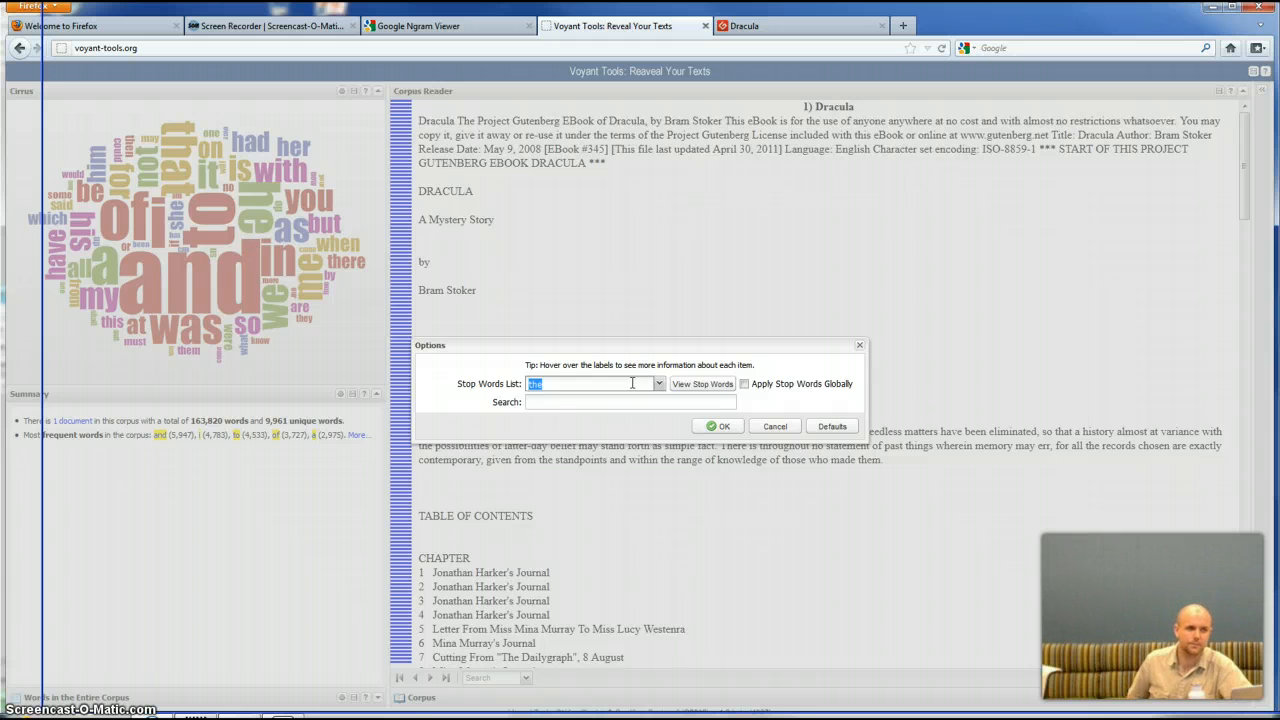
pyautogui.click(734, 388)
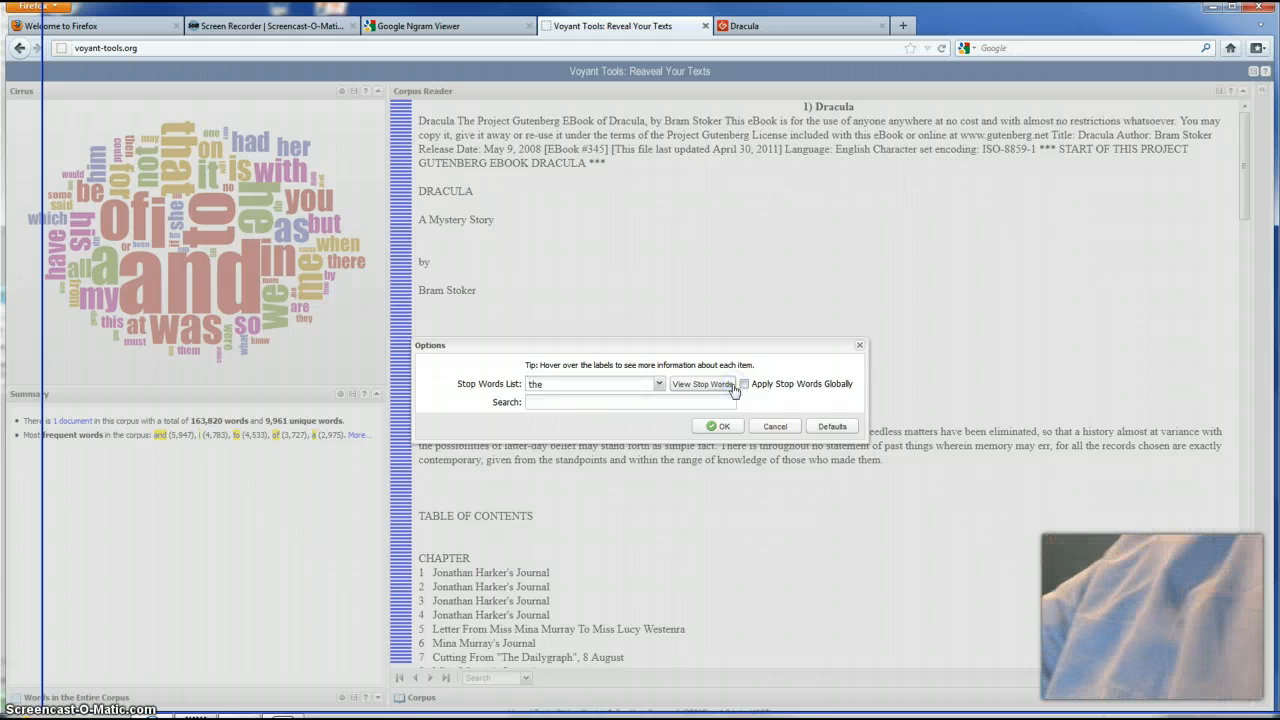
pyautogui.click(661, 385)
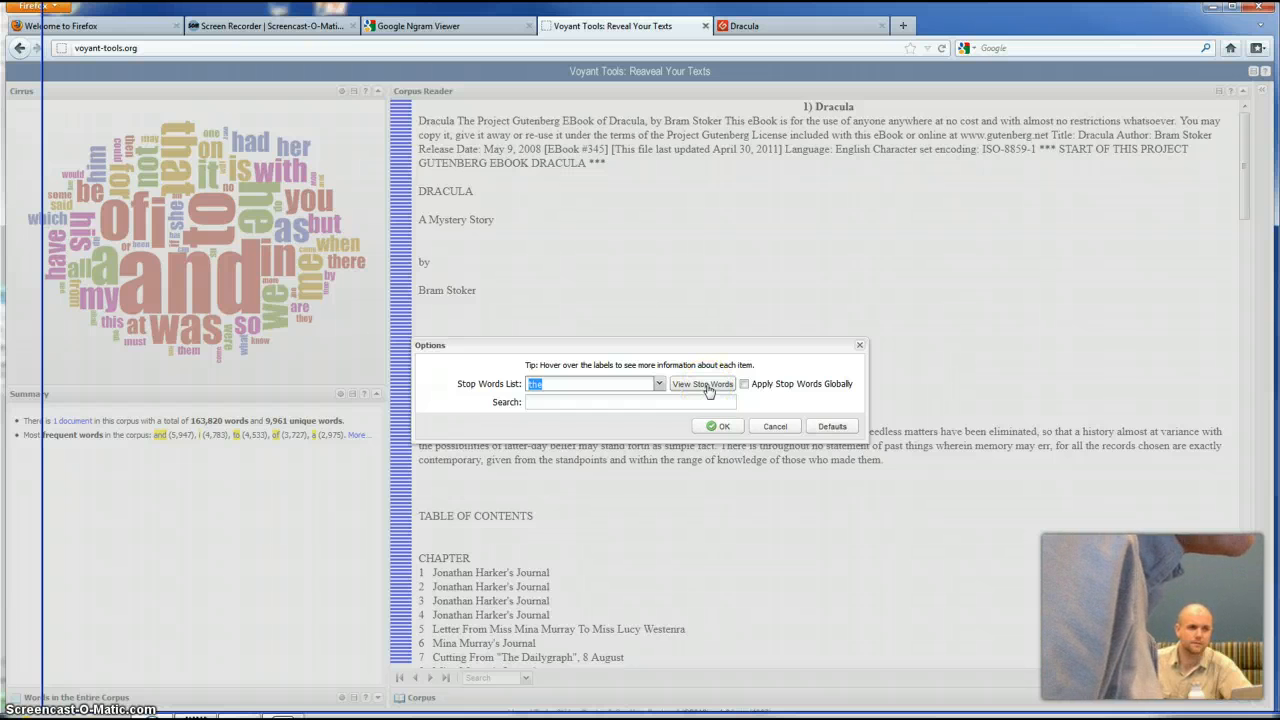
pyautogui.click(772, 426)
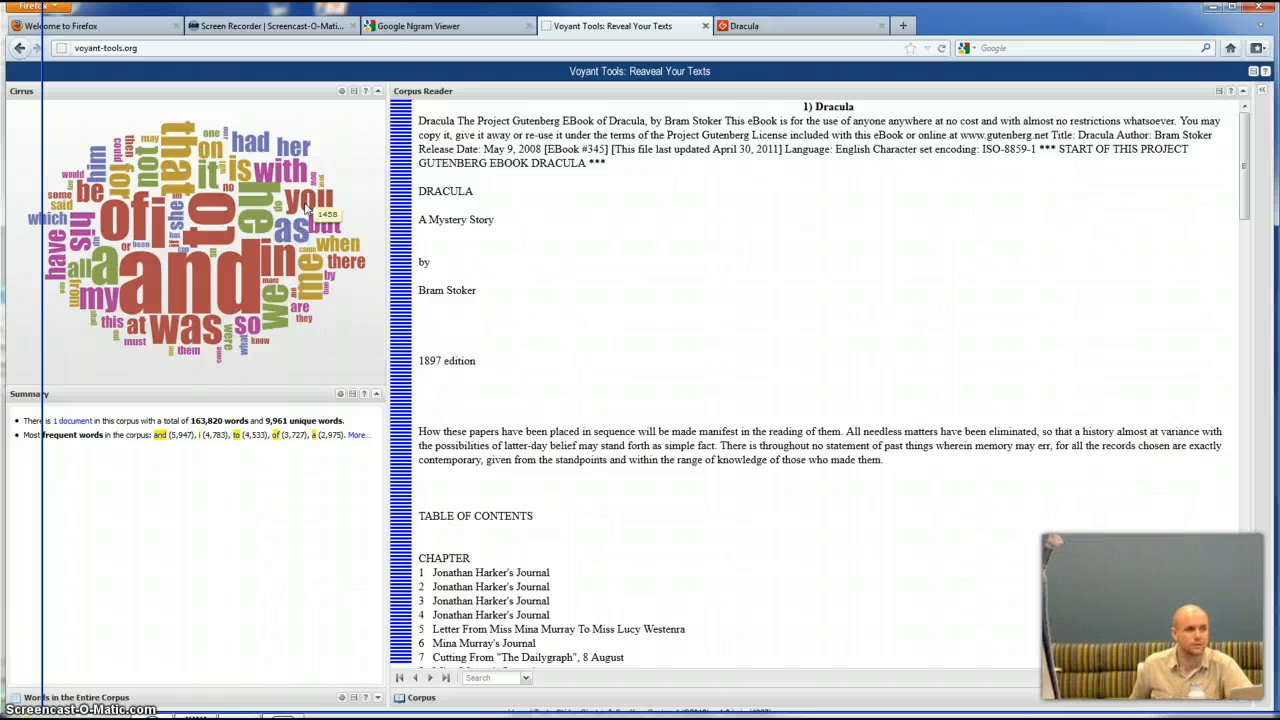
# Step: Replace the stop words list of the Cirrus word cloud with Taporware (English)
pyautogui.click(341, 91)
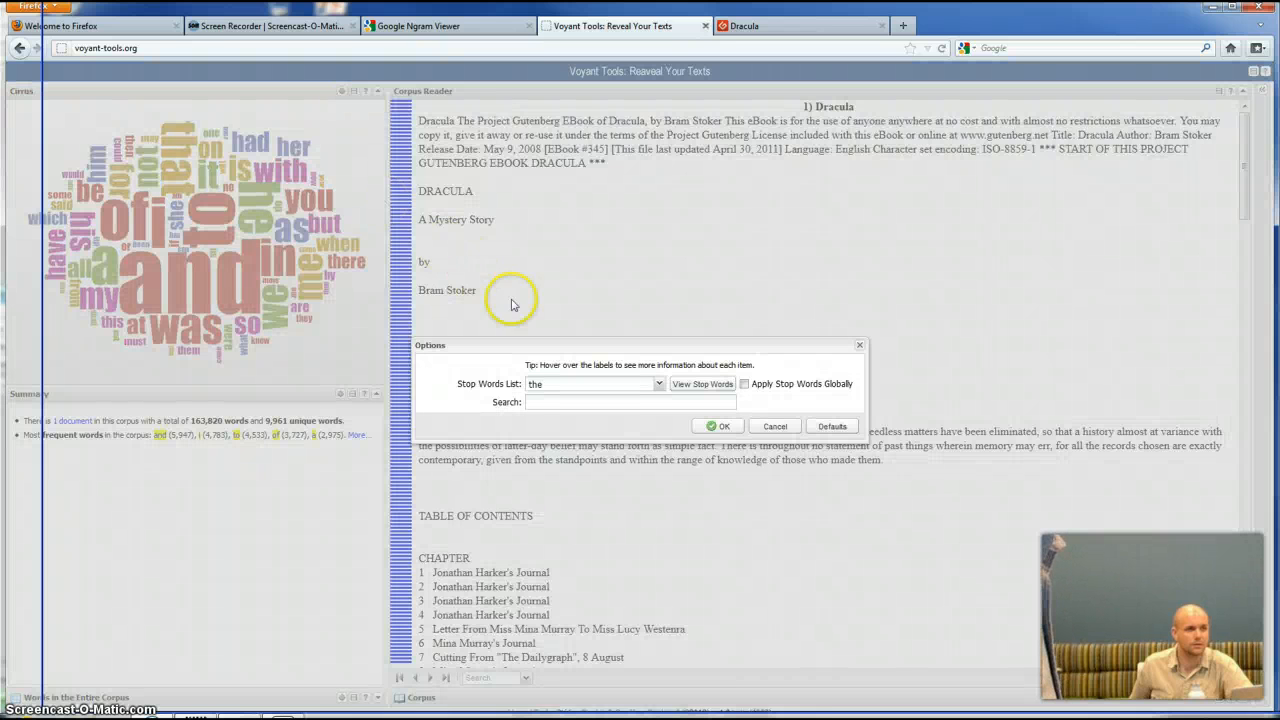
pyautogui.click(658, 386)
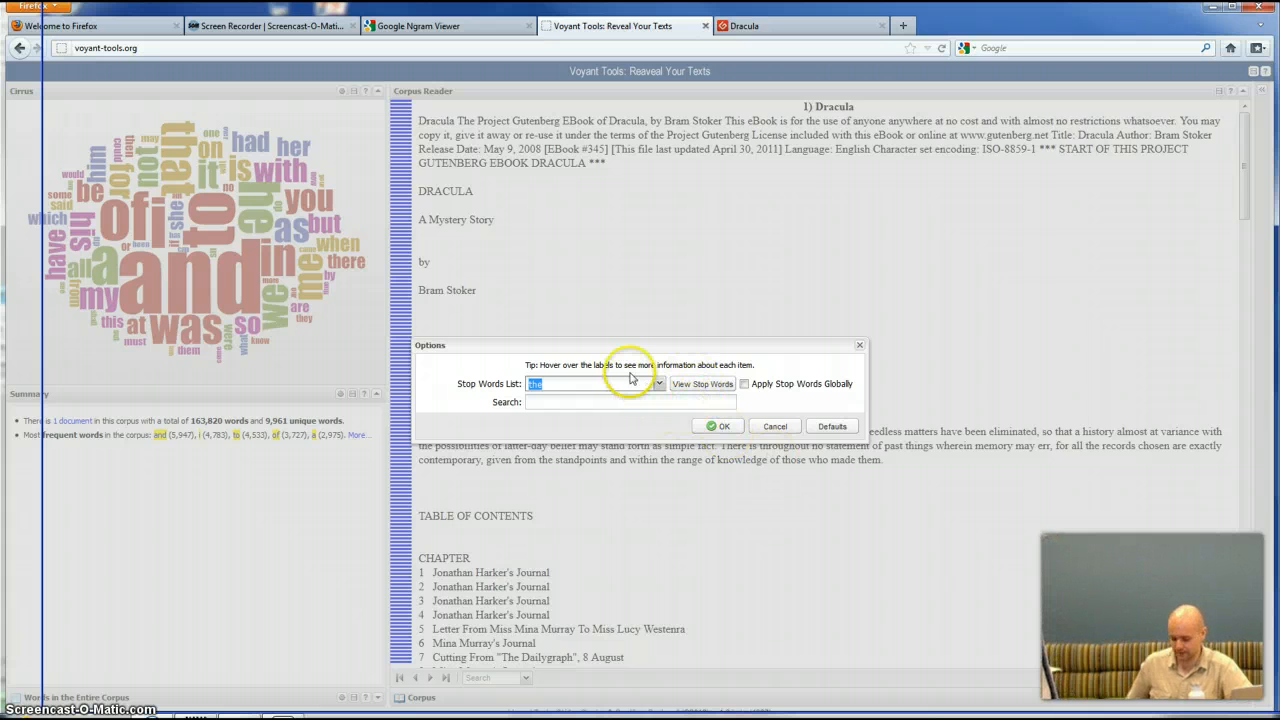
pyautogui.press('BackSpace')
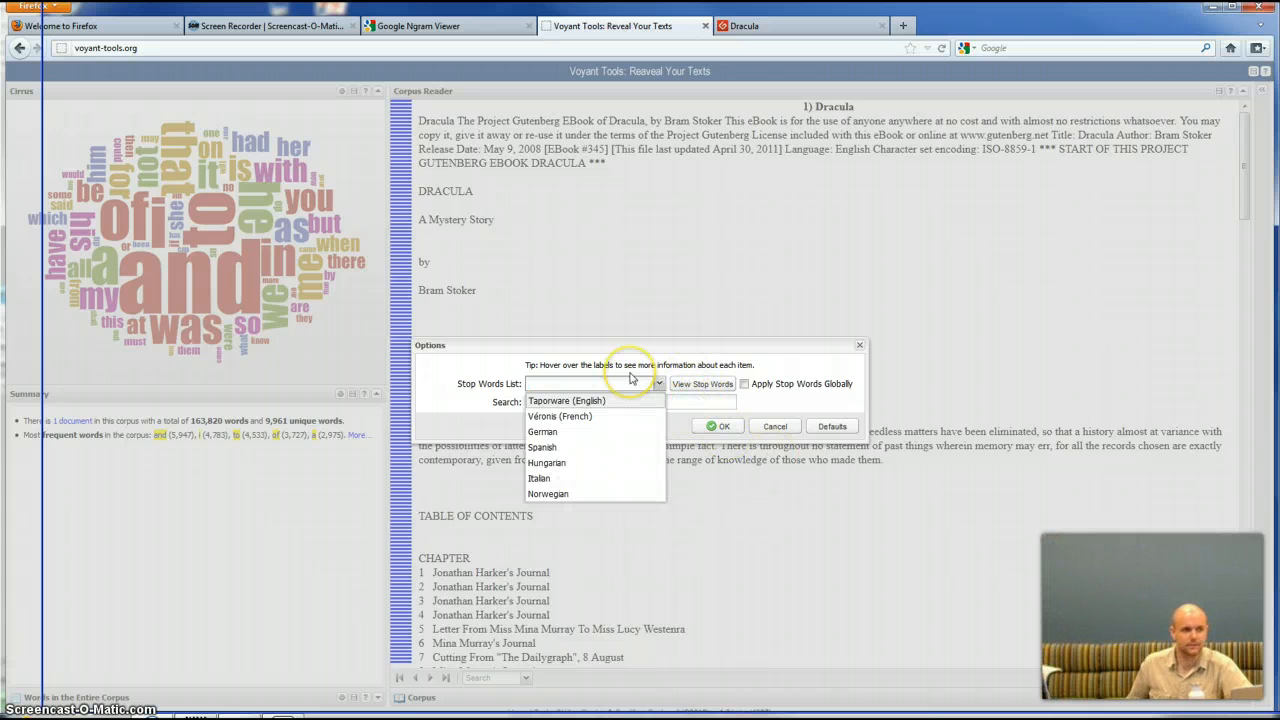
pyautogui.click(573, 400)
pyautogui.click(706, 432)
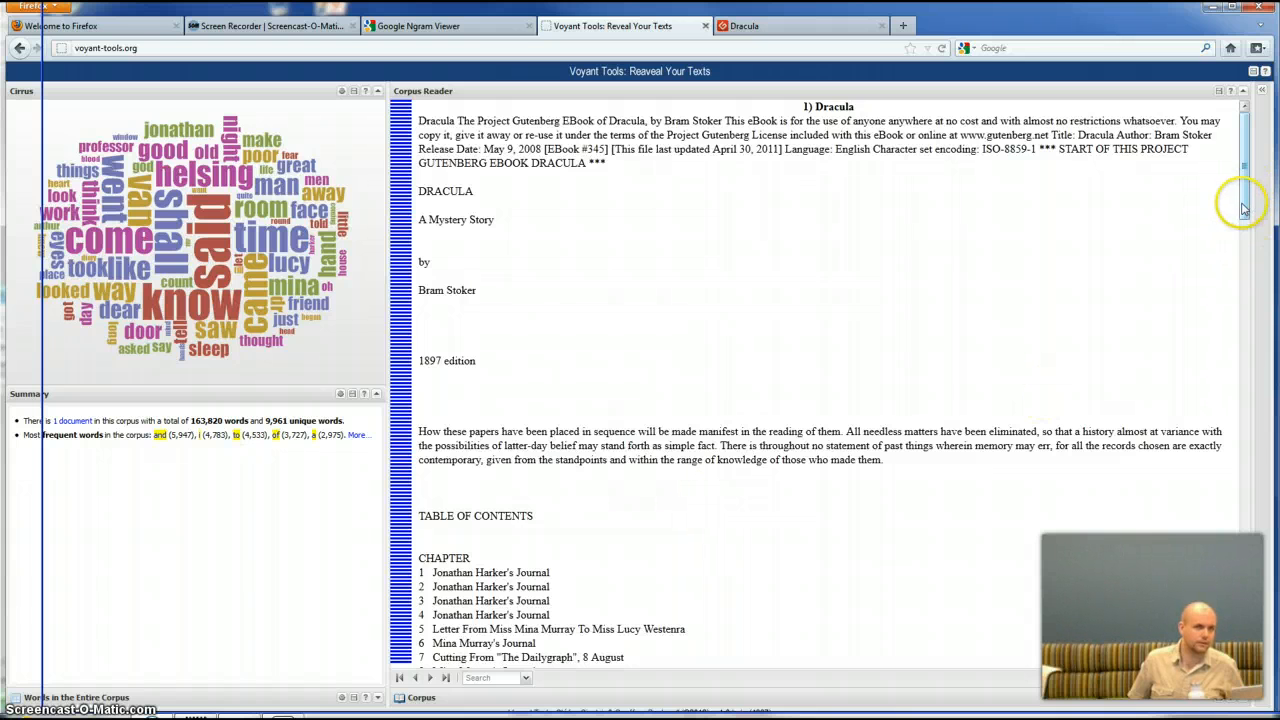
# Step: Select "helsing" in the Cirrus word cloud to display its word trend and keywords in context
pyautogui.moveTo(1243, 208); pyautogui.dragTo(1184, 98)
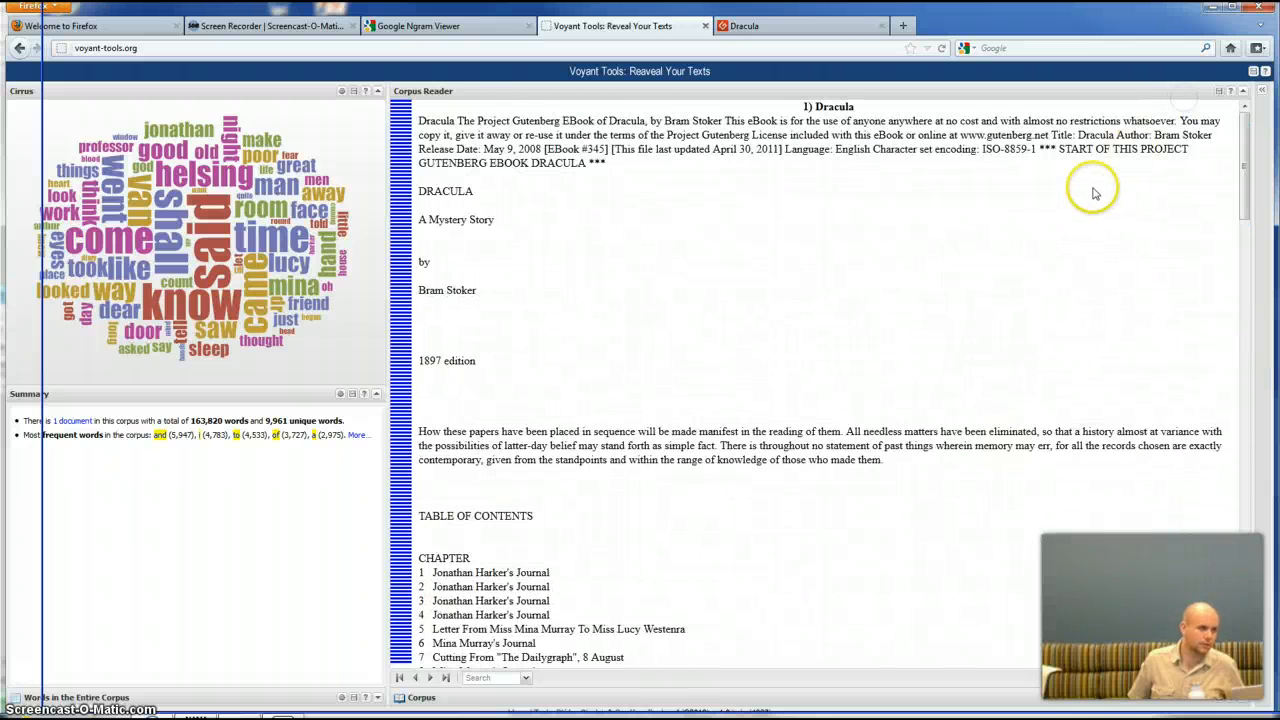
pyautogui.click(232, 178)
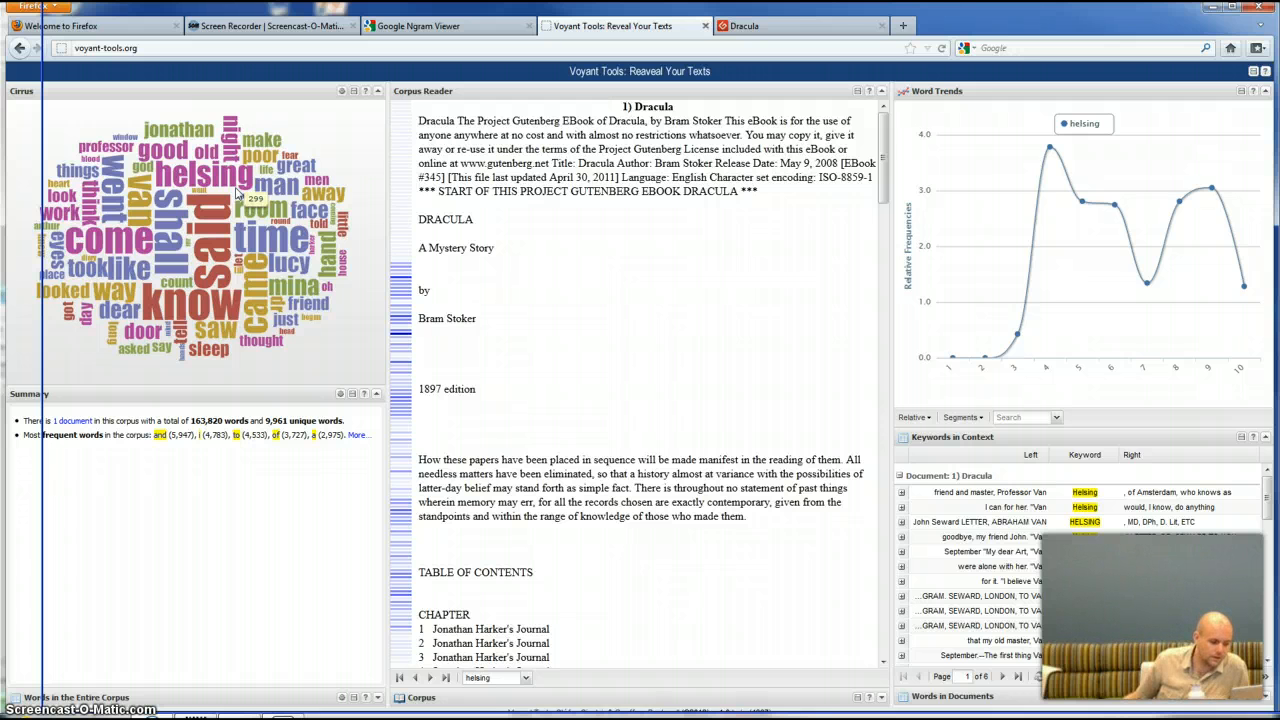
pyautogui.click(436, 289)
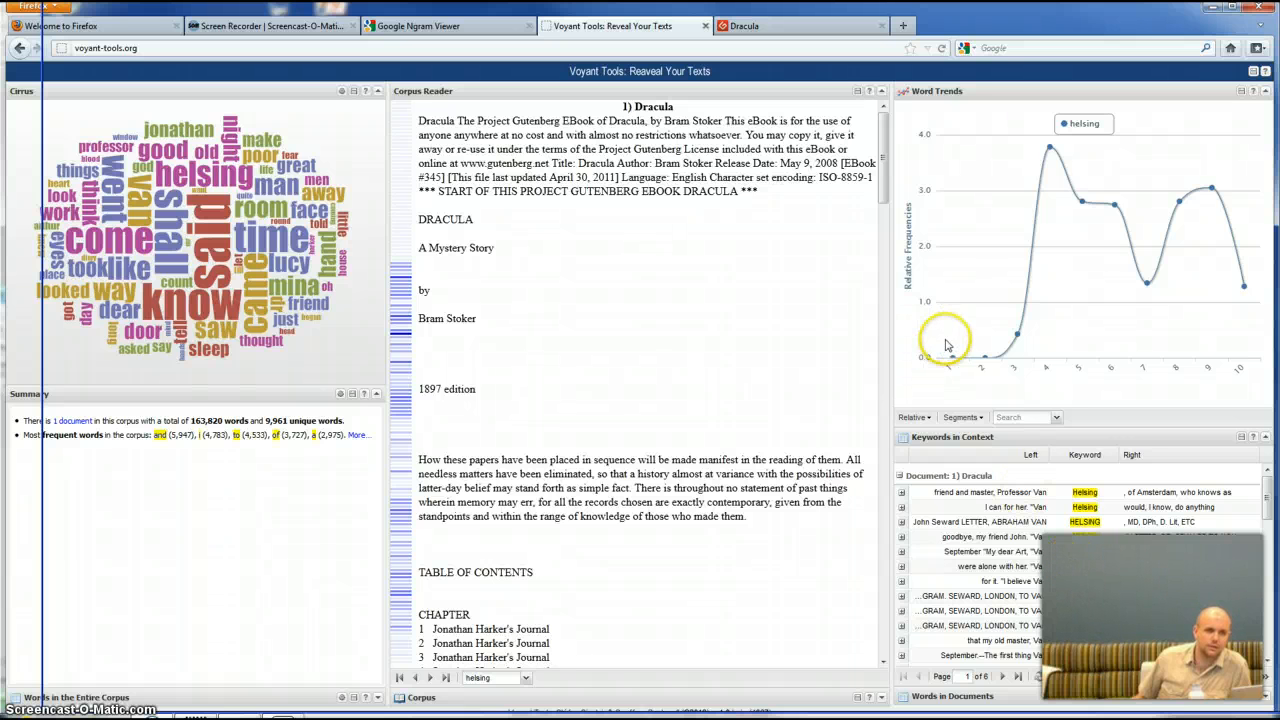
# Step: Examine the relative frequency of "helsing" across the Word Trends segments and pick a highlighted passage on the Corpus Reader's distribution strip
pyautogui.moveTo(1008, 352)
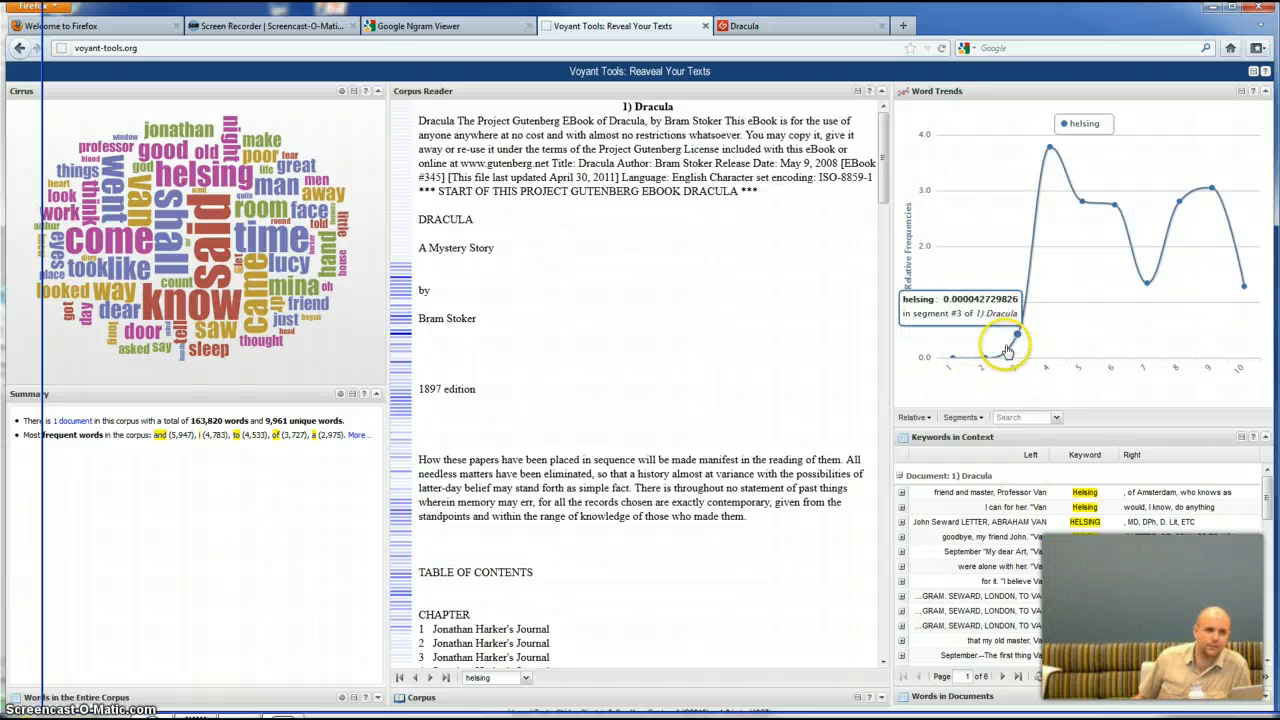
pyautogui.moveTo(1049, 150)
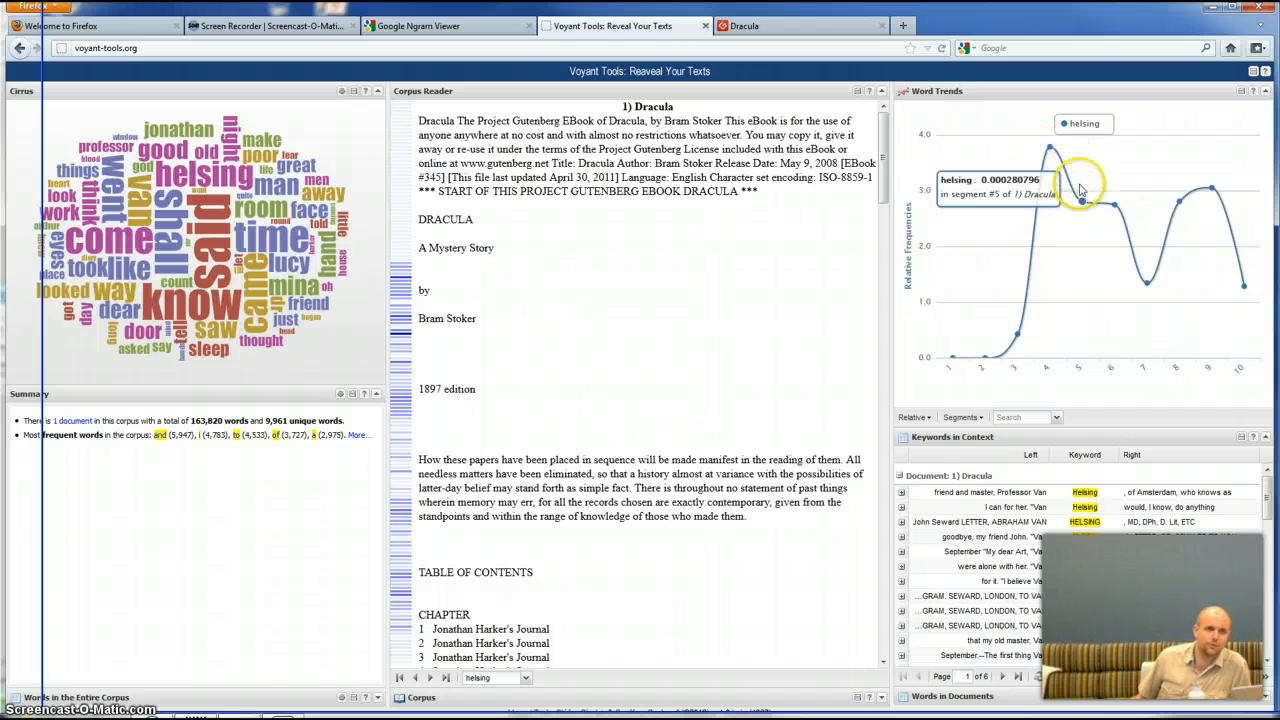
pyautogui.moveTo(1117, 210)
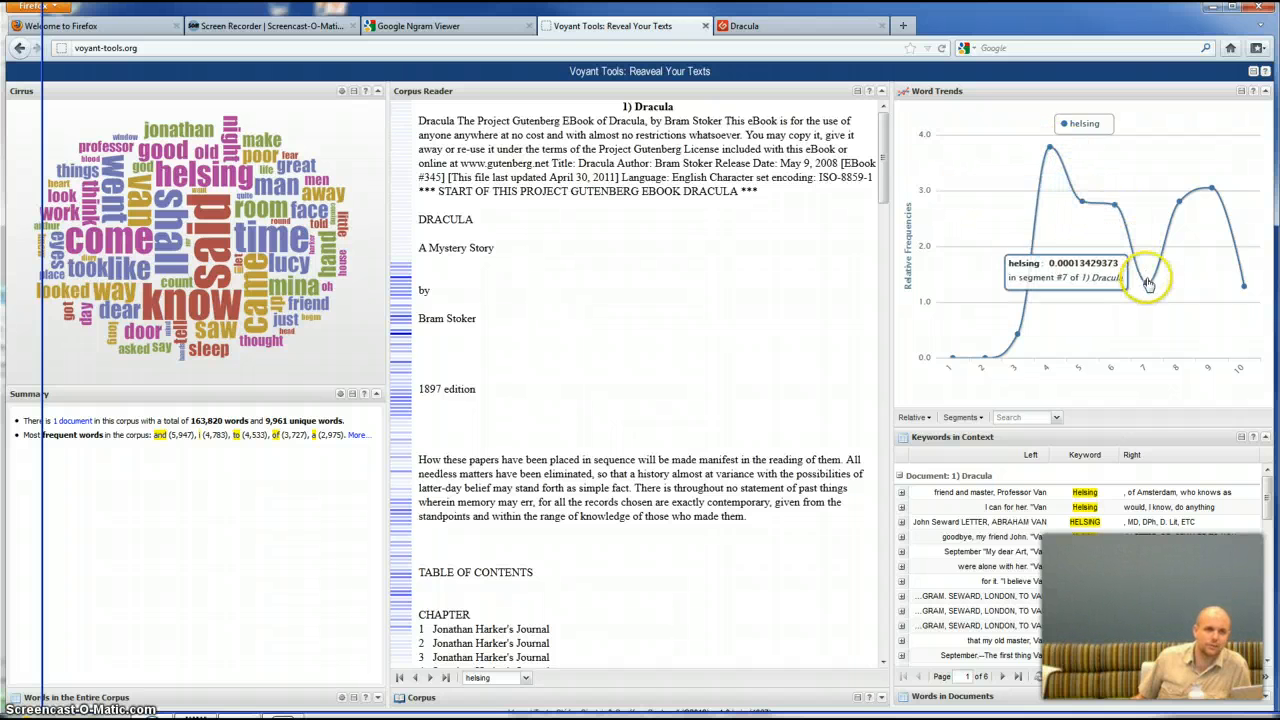
pyautogui.moveTo(1244, 270)
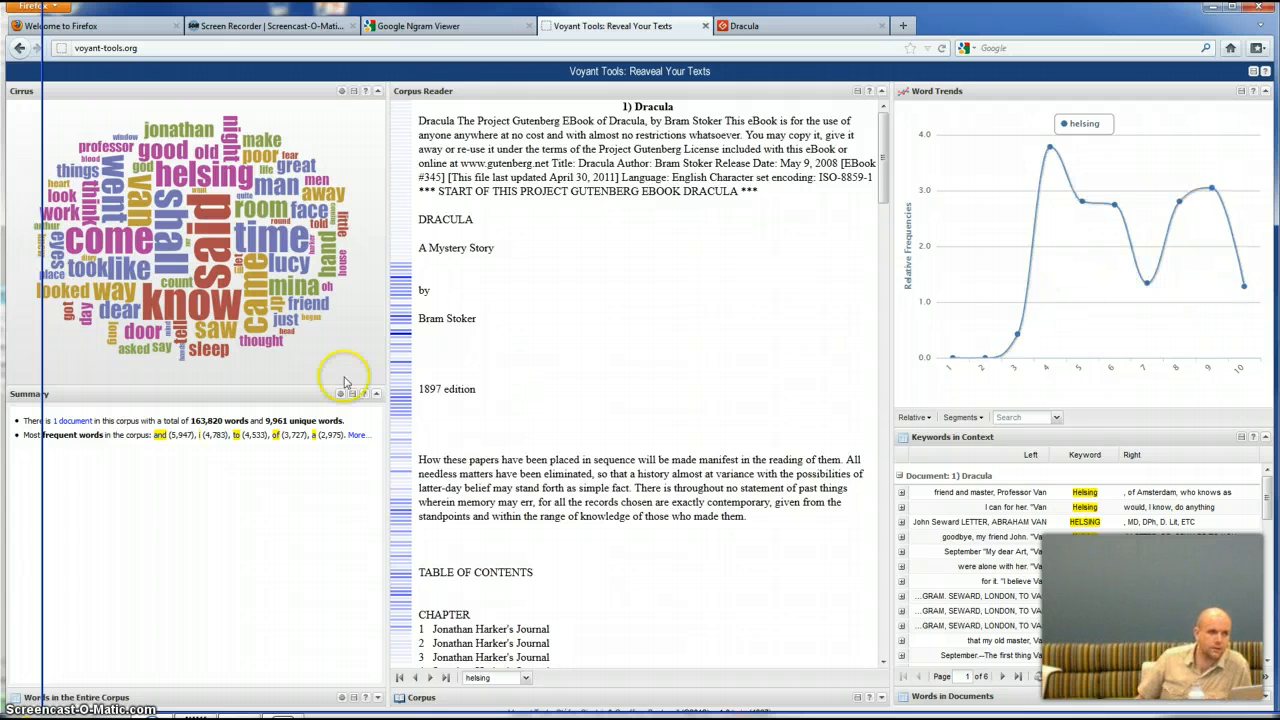
pyautogui.click(407, 340)
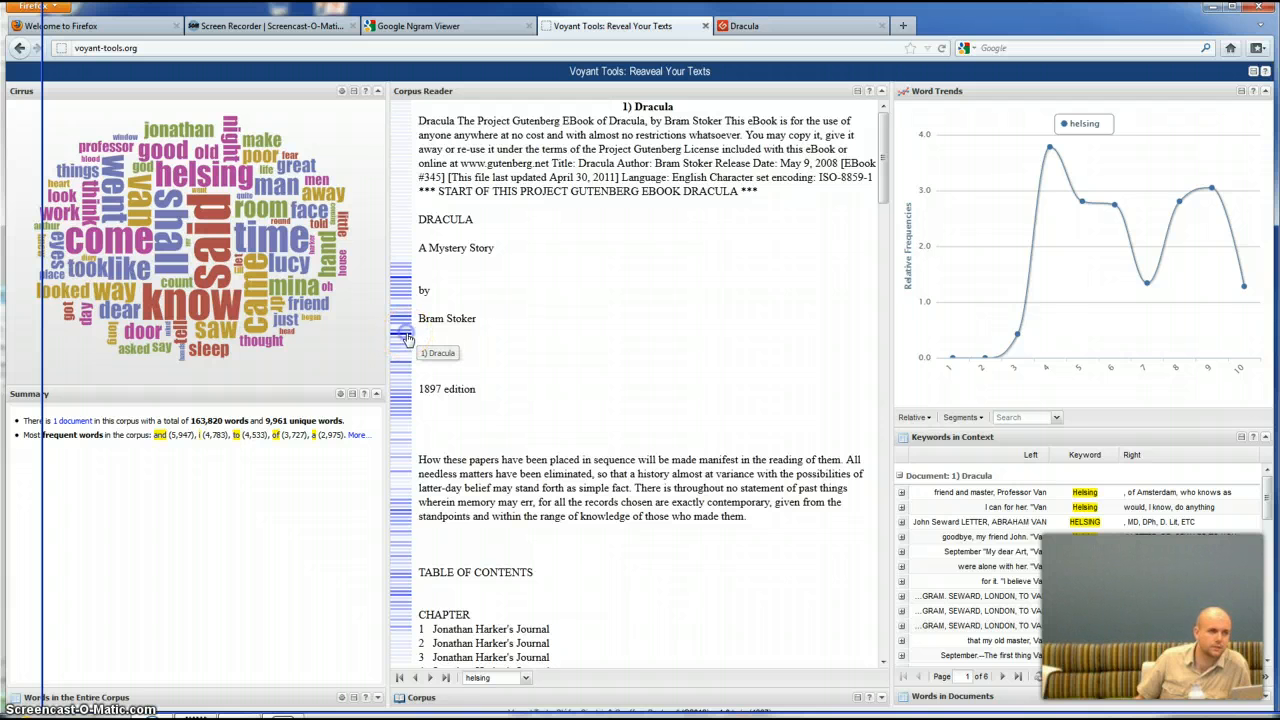